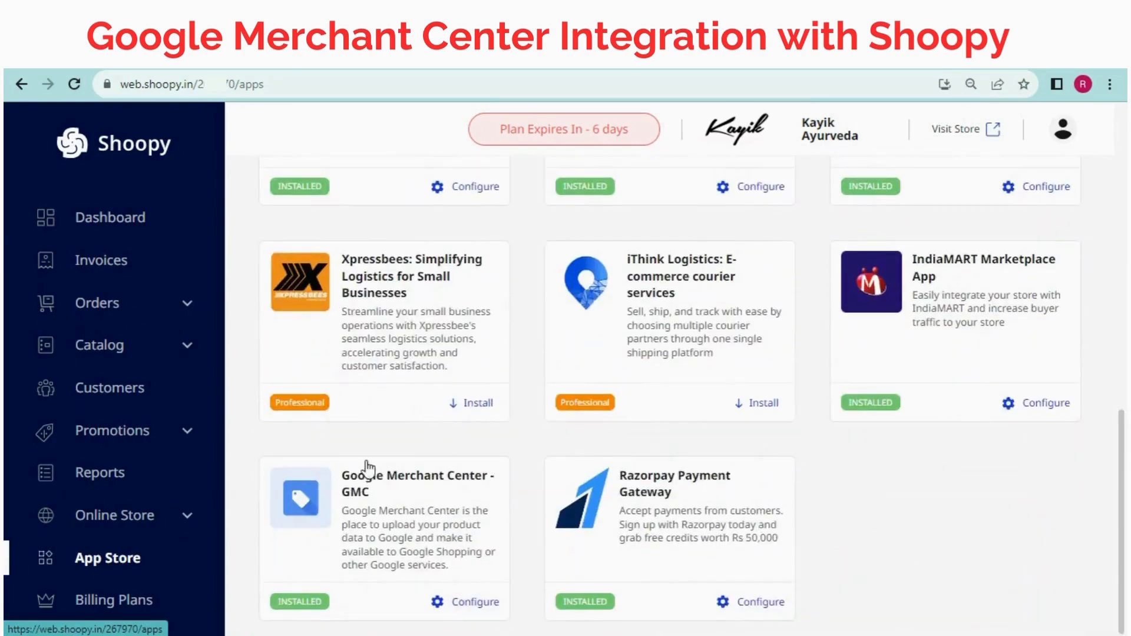
- Open the Google Merchant Center card in Shoopy's App Store to view the GMC app page
{"action": "left_click", "coordinate": [369, 486]}
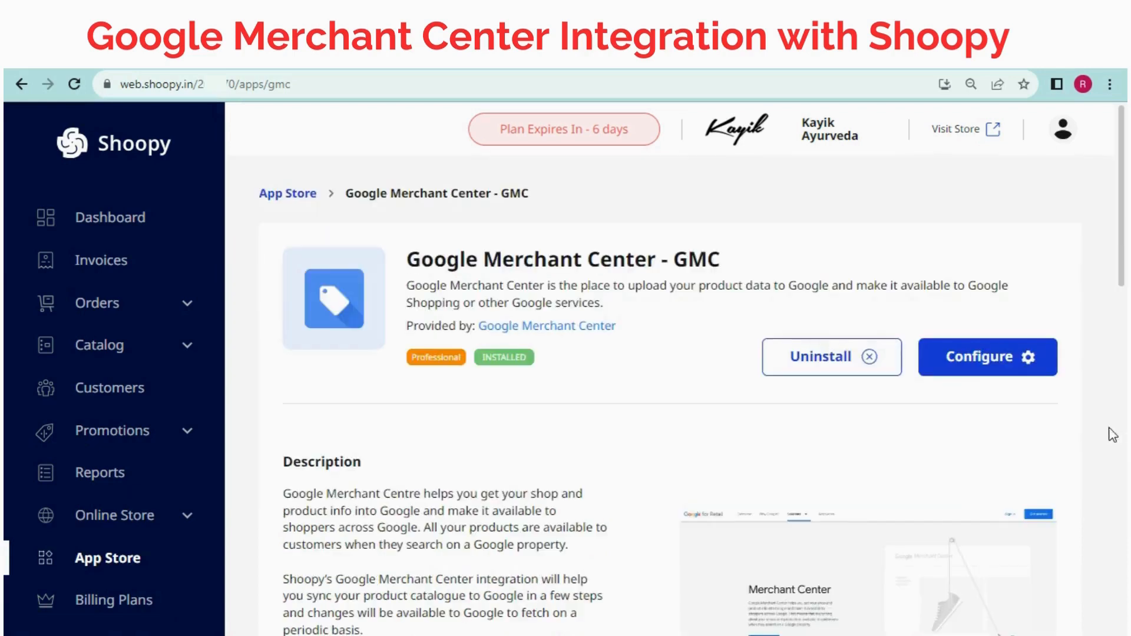
{"action": "left_click", "coordinate": [520, 330]}
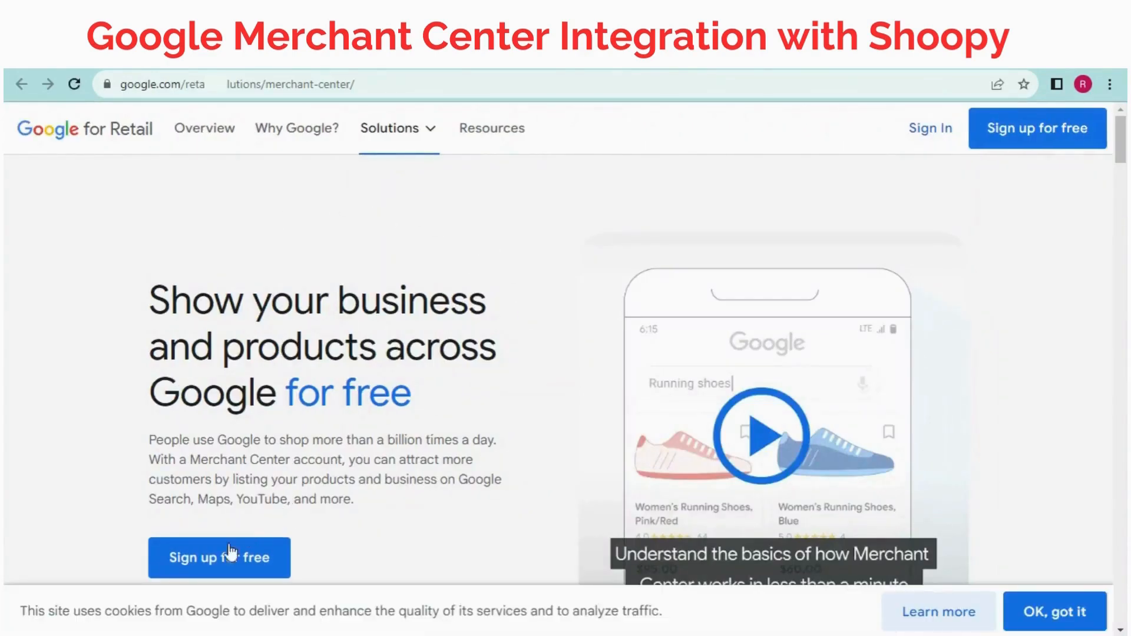
{"action": "left_click", "coordinate": [1015, 132]}
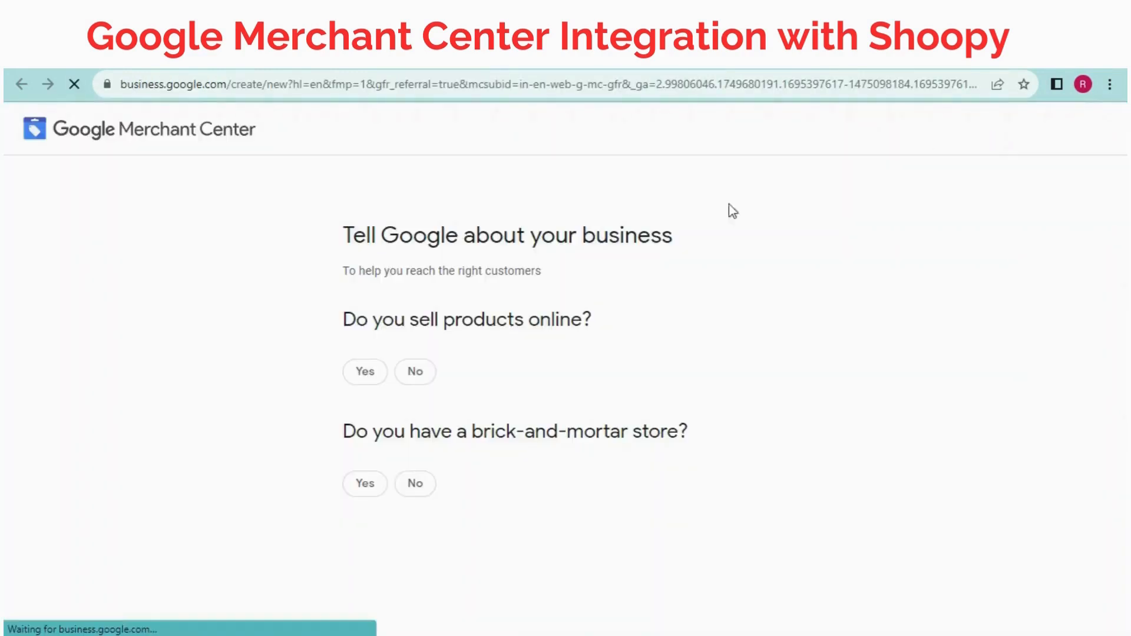
{"action": "left_click", "coordinate": [377, 375]}
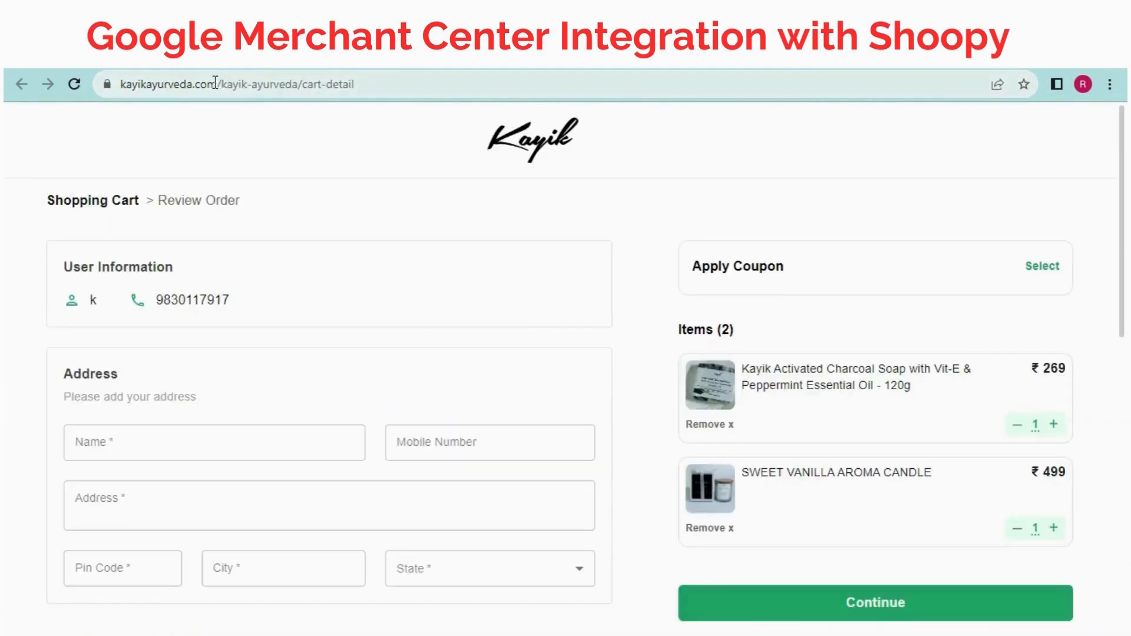
{"action": "left_click_drag", "start_coordinate": [215, 81], "coordinate": [112, 91]}
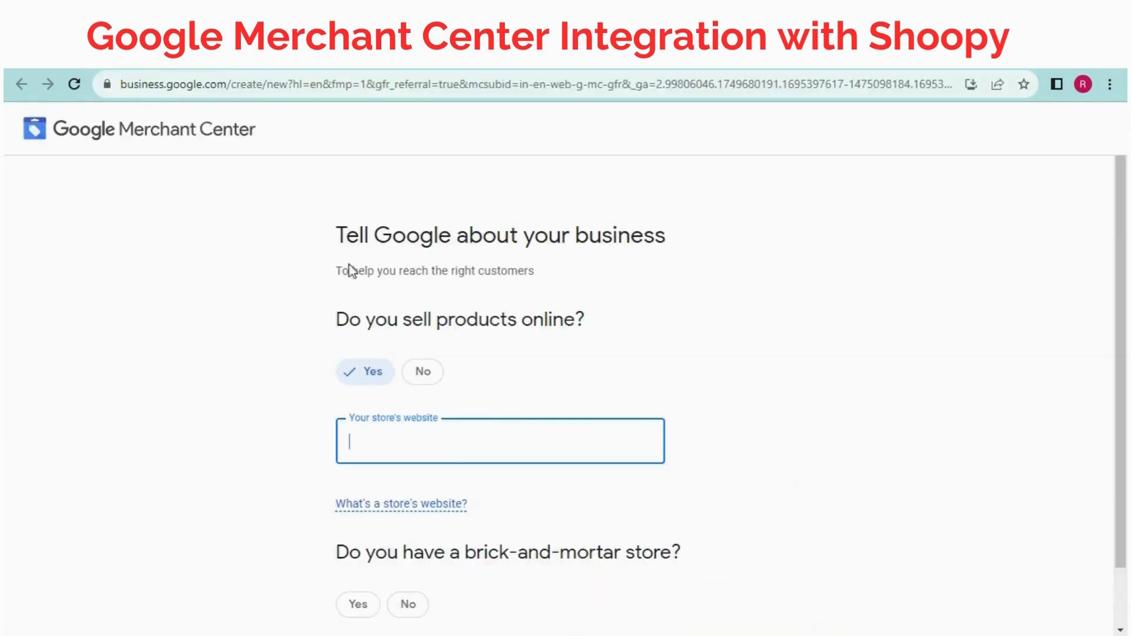
{"action": "type", "text": "https://www.kayikayurveda.com/"}
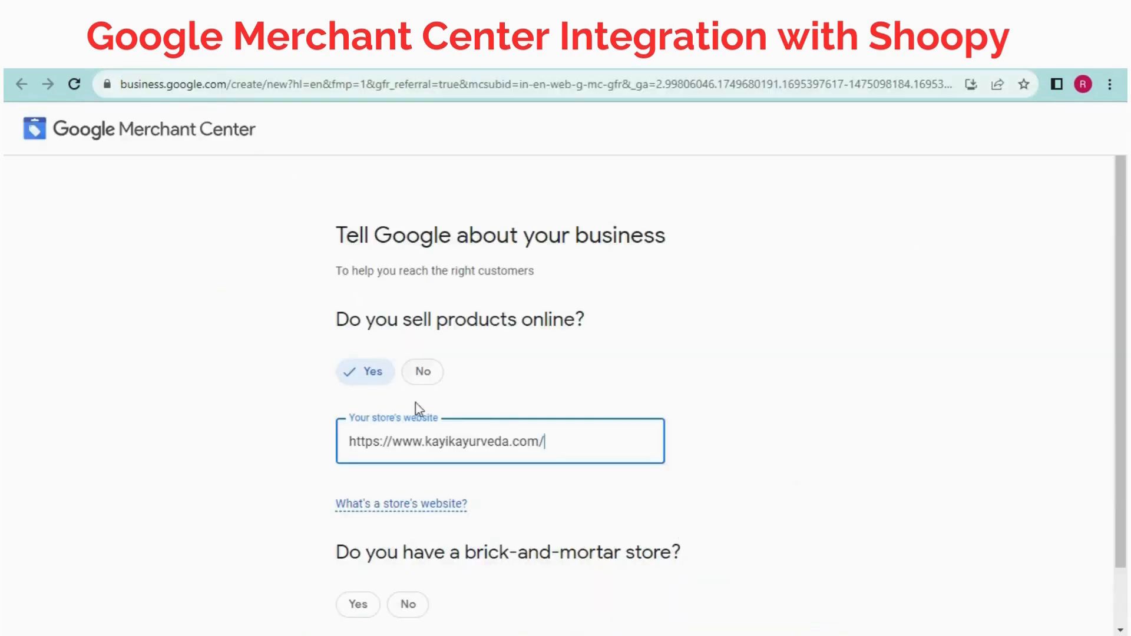
- Answer No to having a brick-and-mortar store and submit the business answers
{"action": "scroll", "coordinate": [483, 424], "scroll_direction": "down", "scroll_amount": 1}
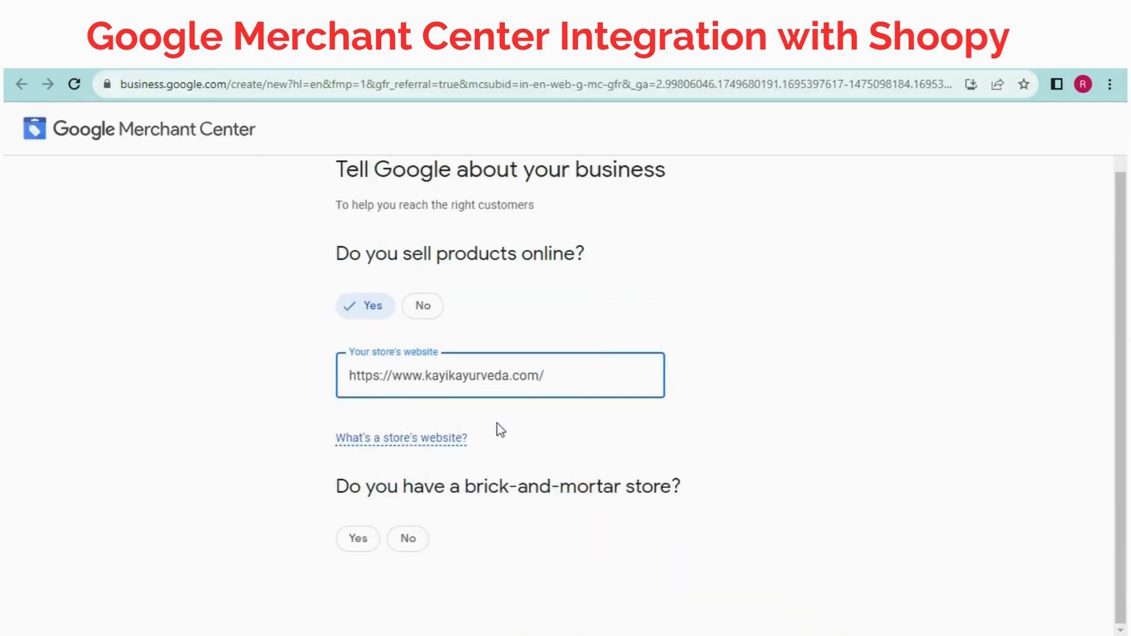
{"action": "left_click", "coordinate": [360, 546]}
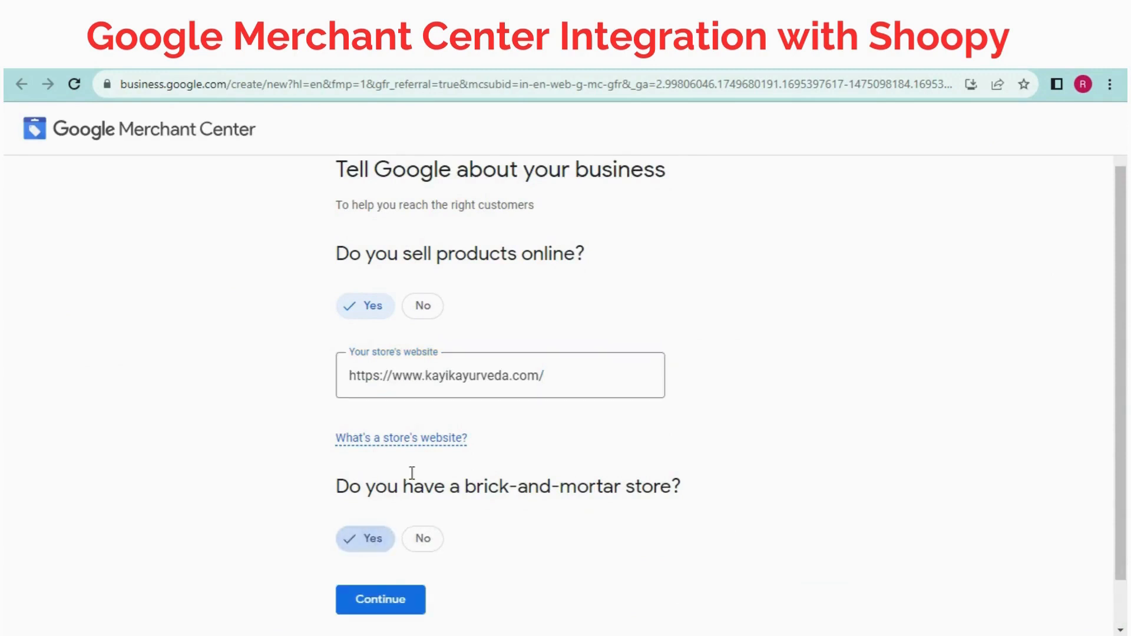
{"action": "scroll", "coordinate": [430, 462], "scroll_direction": "down", "scroll_amount": 1}
{"action": "left_click", "coordinate": [420, 487]}
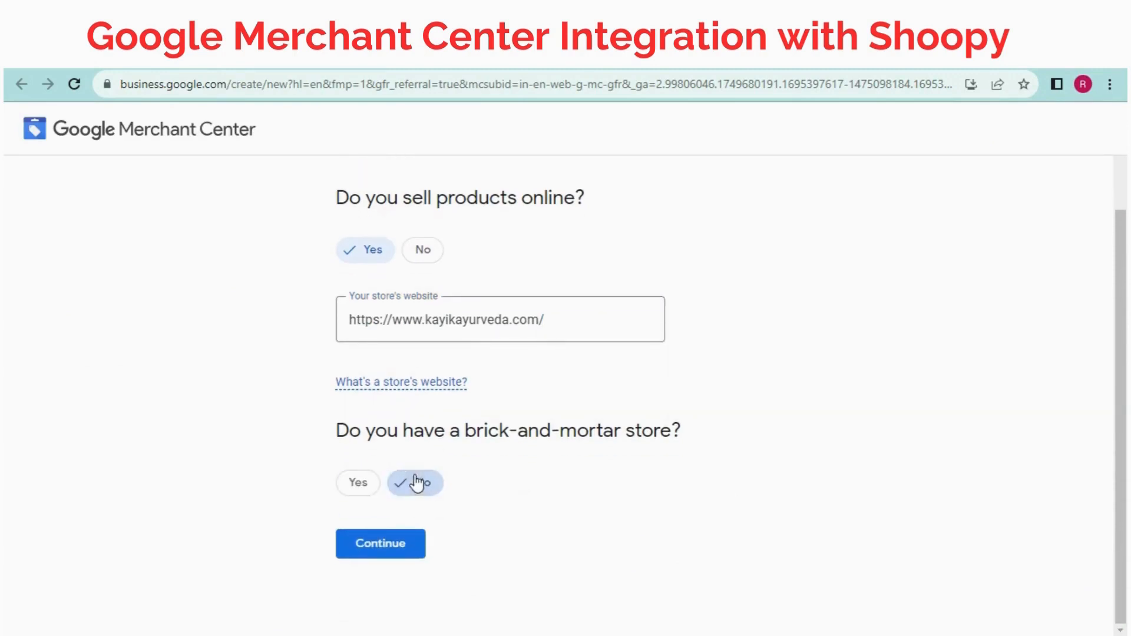
{"action": "left_click", "coordinate": [364, 482]}
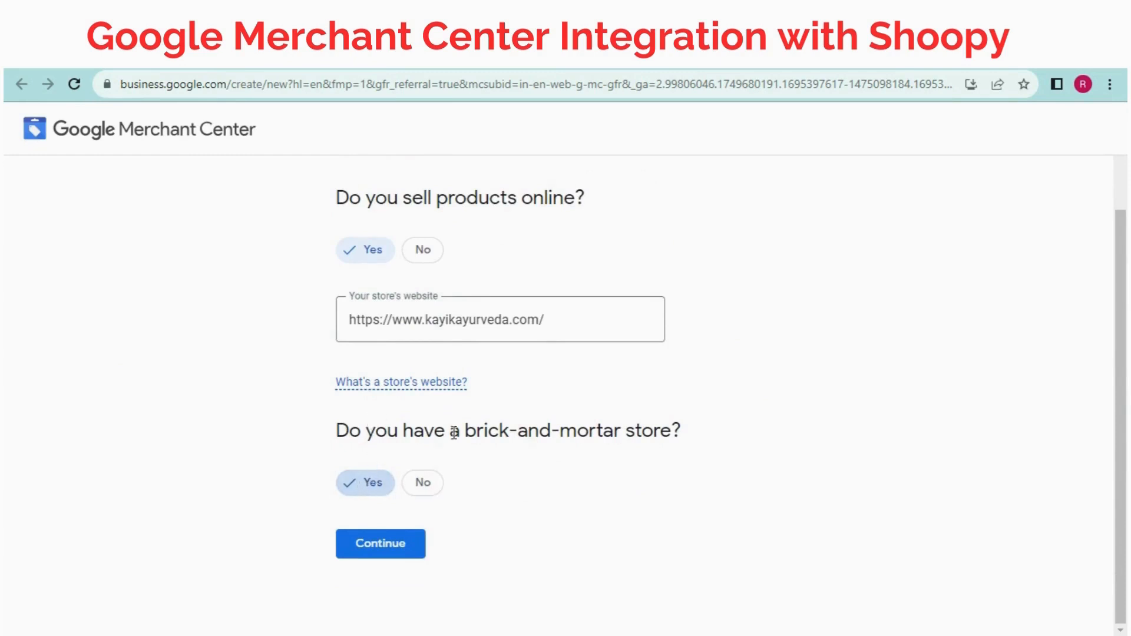
{"action": "left_click", "coordinate": [430, 484]}
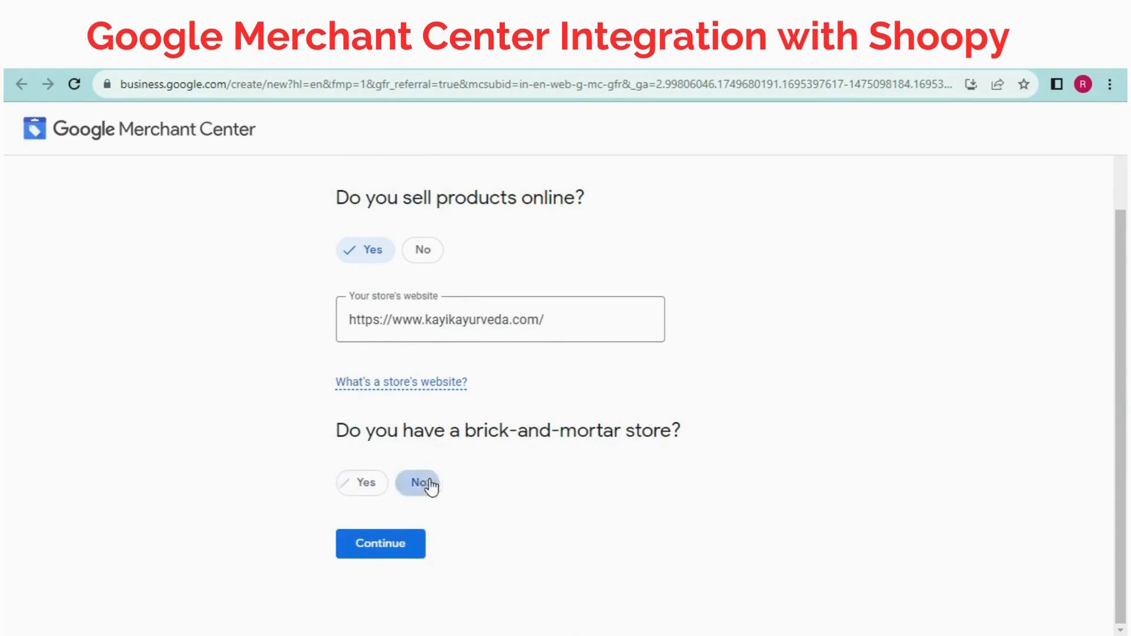
{"action": "left_click", "coordinate": [396, 545]}
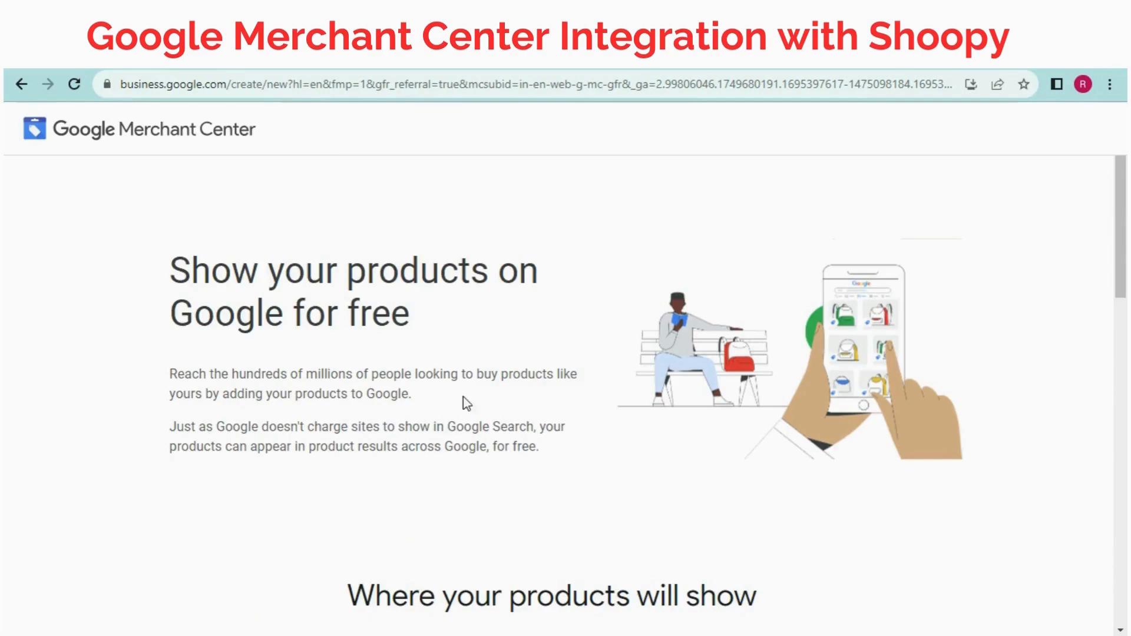
- Enter business name 'Kayik Ayurveda', opt into email news and surveys, and create the account
{"action": "scroll", "coordinate": [467, 404], "scroll_direction": "down", "scroll_amount": 15}
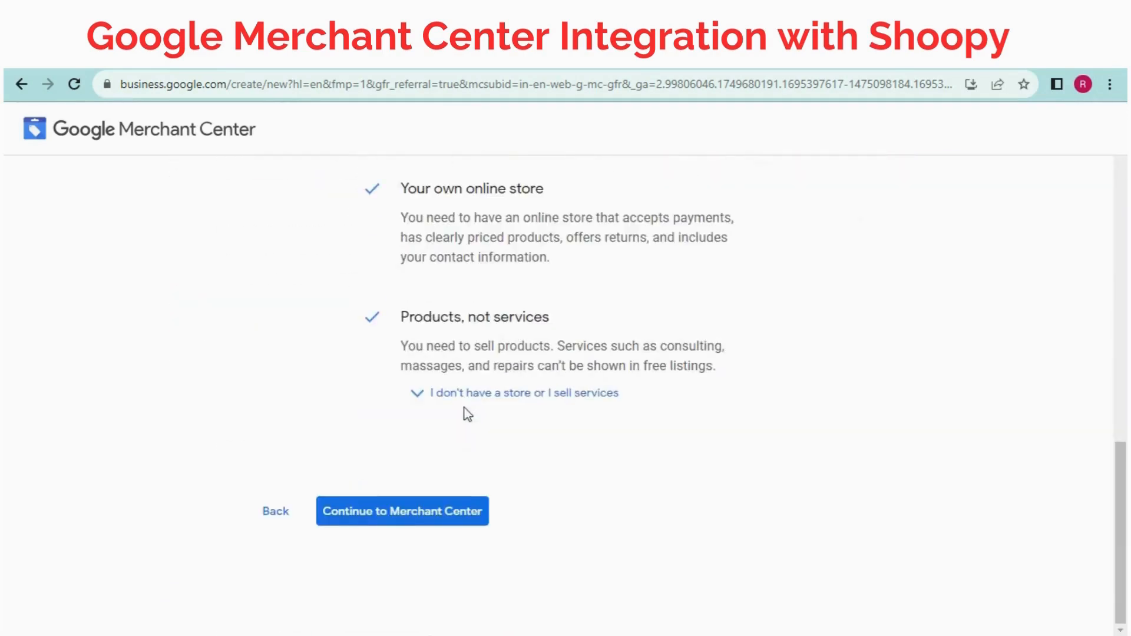
{"action": "scroll", "coordinate": [468, 415], "scroll_direction": "up", "scroll_amount": 10}
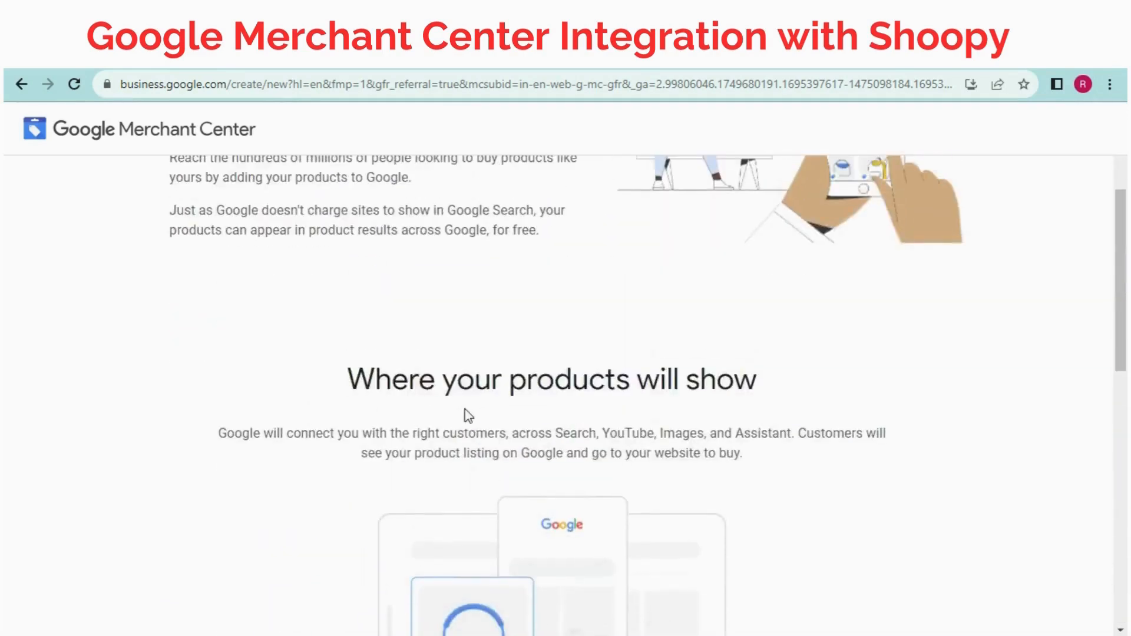
{"action": "scroll", "coordinate": [468, 415], "scroll_direction": "up", "scroll_amount": 4}
{"action": "scroll", "coordinate": [468, 416], "scroll_direction": "down", "scroll_amount": 15}
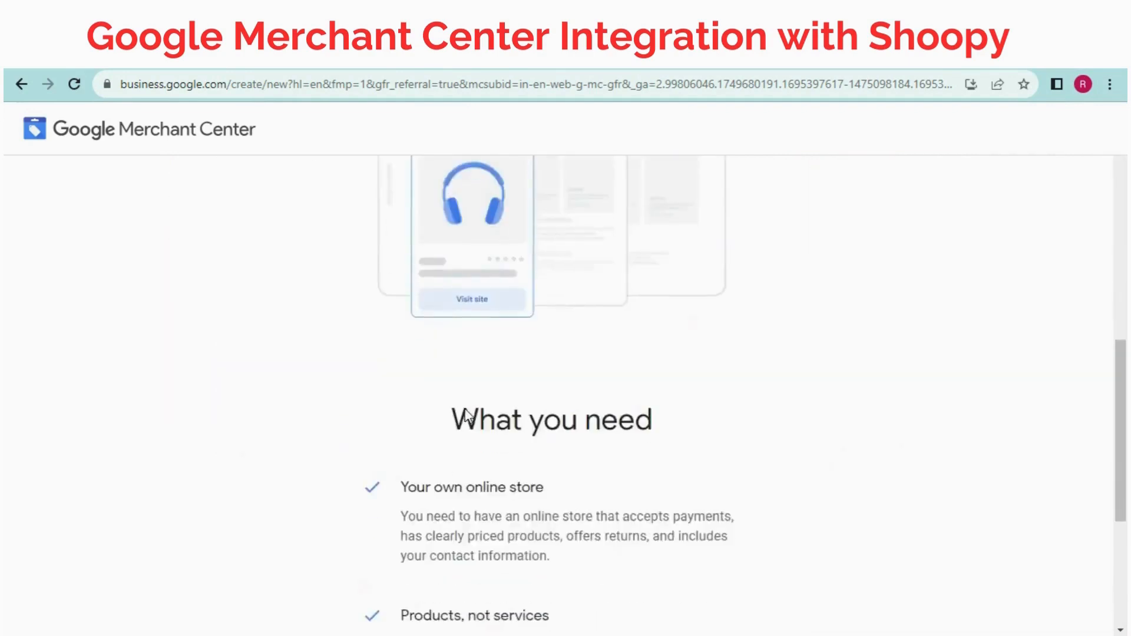
{"action": "left_click", "coordinate": [451, 566]}
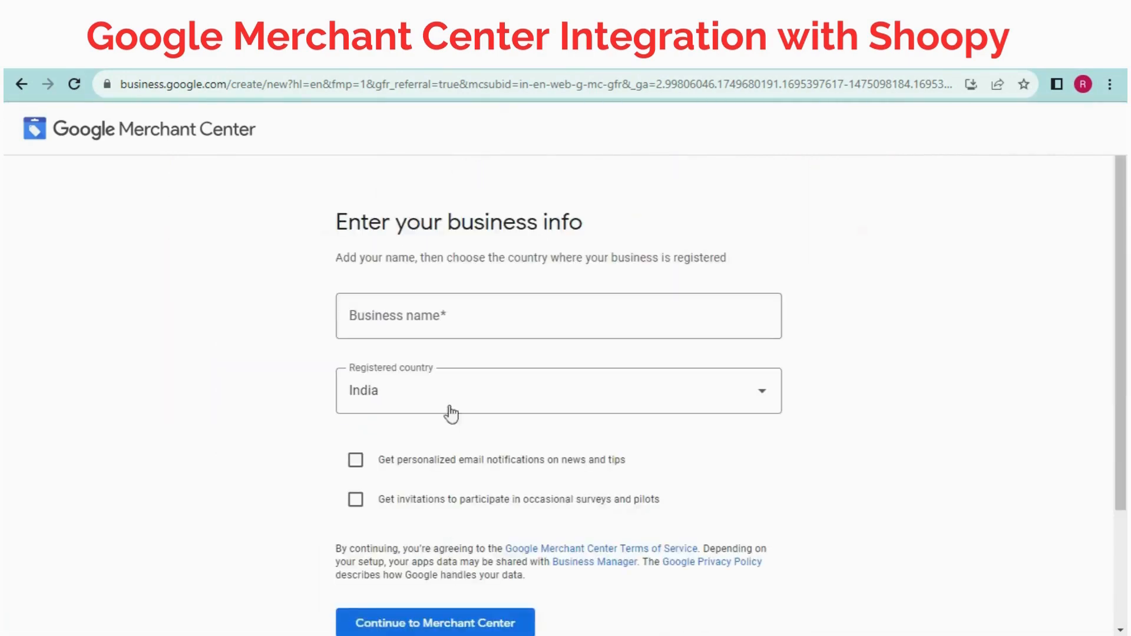
{"action": "left_click", "coordinate": [434, 324]}
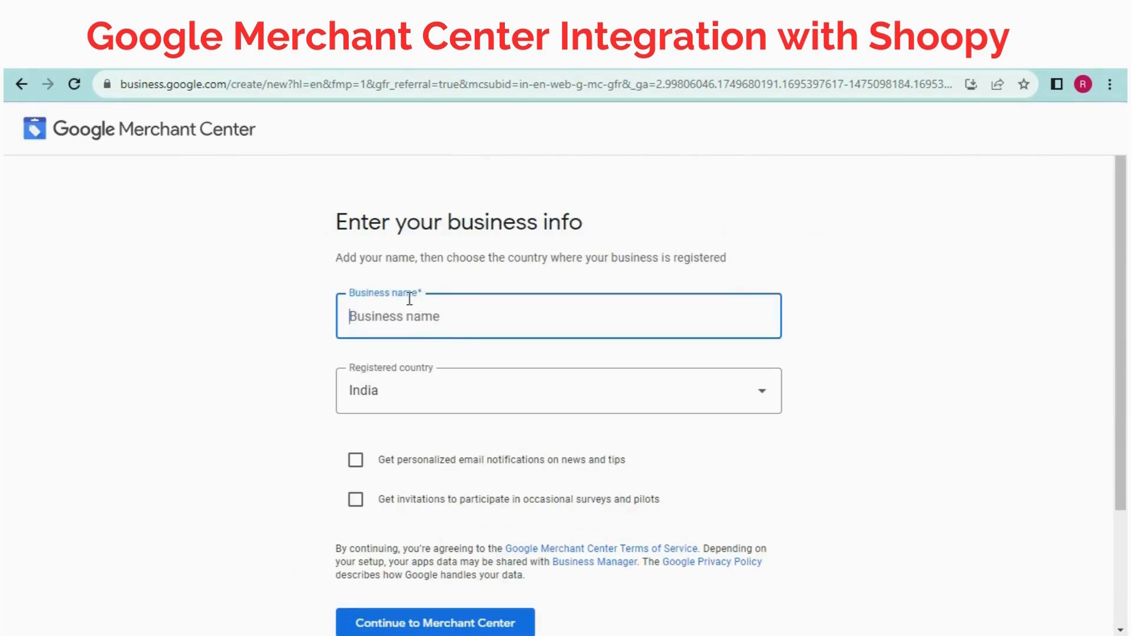
{"action": "type", "text": "Kayik Ayurveda"}
{"action": "scroll", "coordinate": [624, 481], "scroll_direction": "down", "scroll_amount": 2}
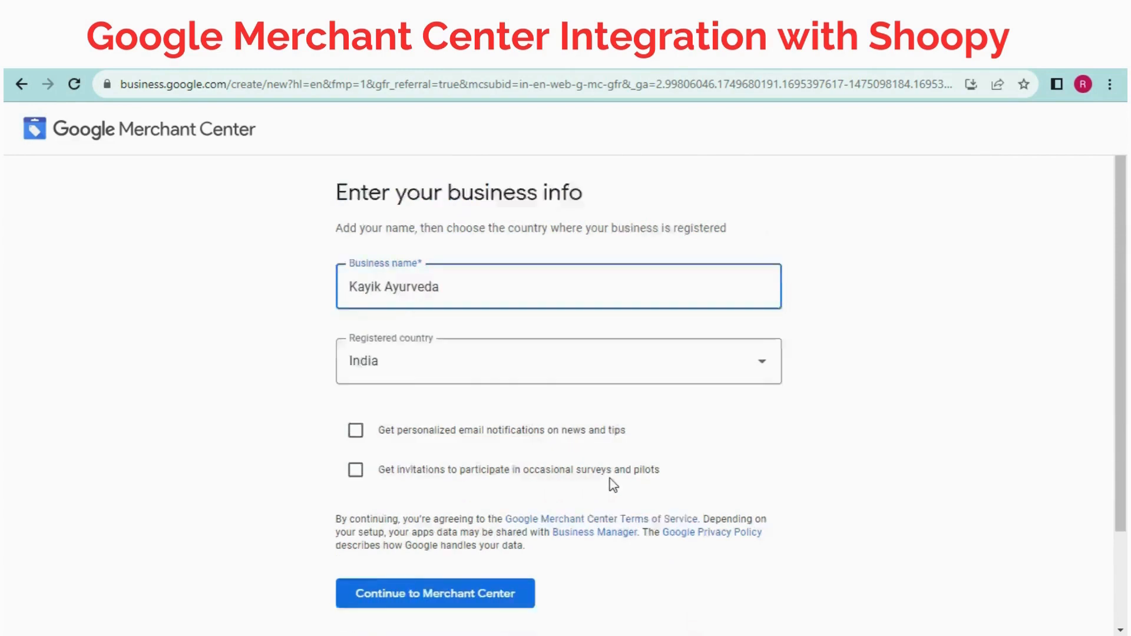
{"action": "left_click", "coordinate": [355, 380]}
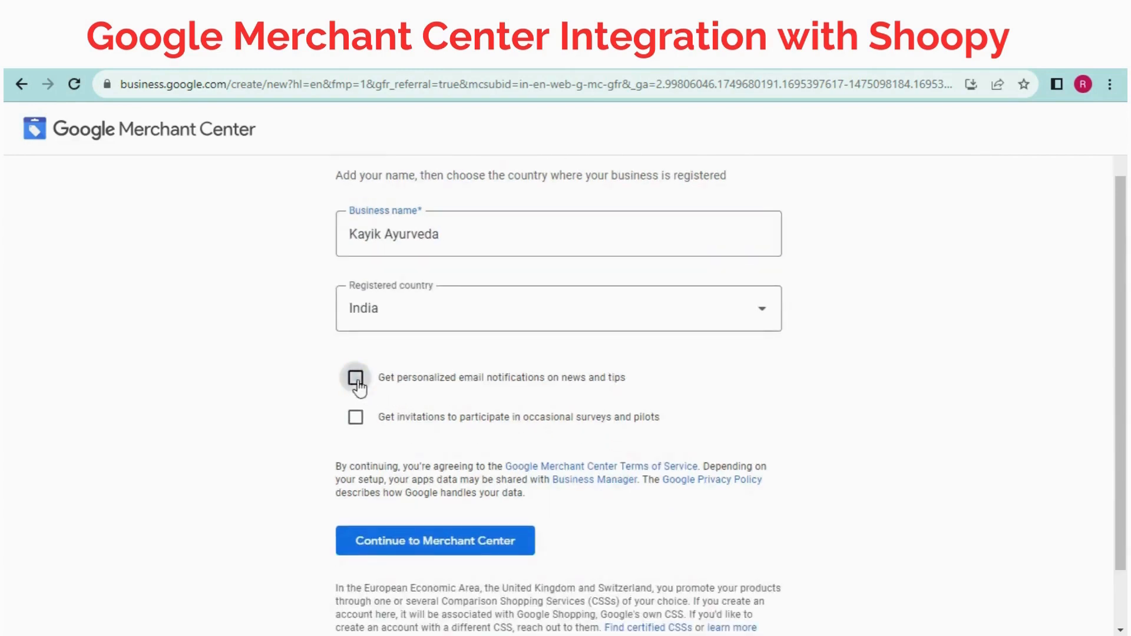
{"action": "left_click", "coordinate": [354, 418]}
{"action": "left_click", "coordinate": [425, 540]}
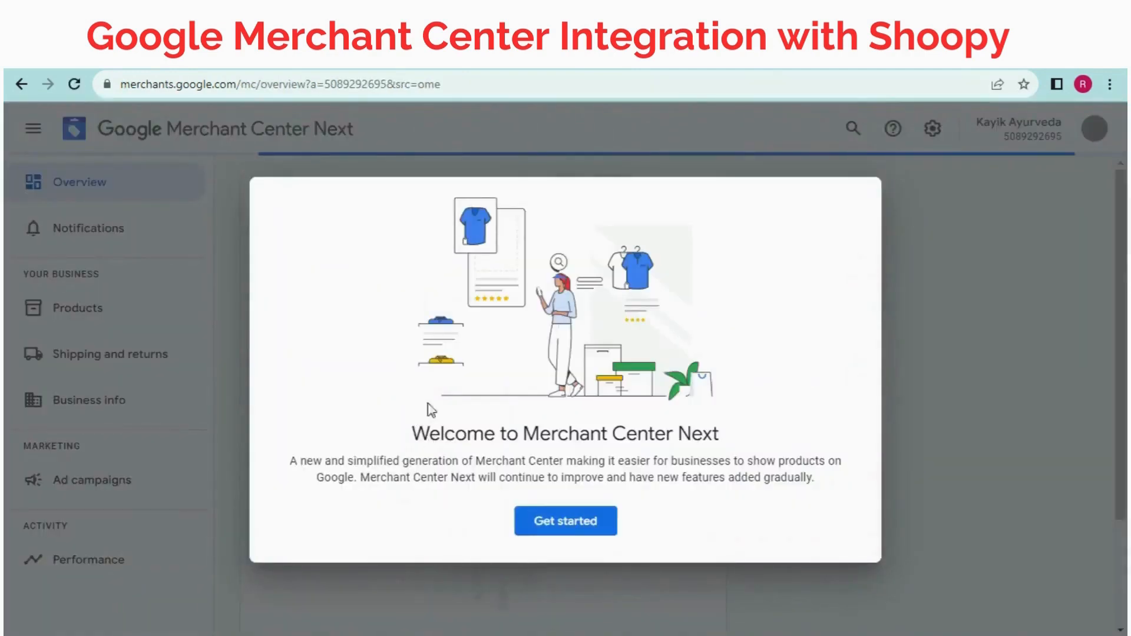
- Dismiss the welcome dialog and open the business address form
{"action": "left_click", "coordinate": [572, 526]}
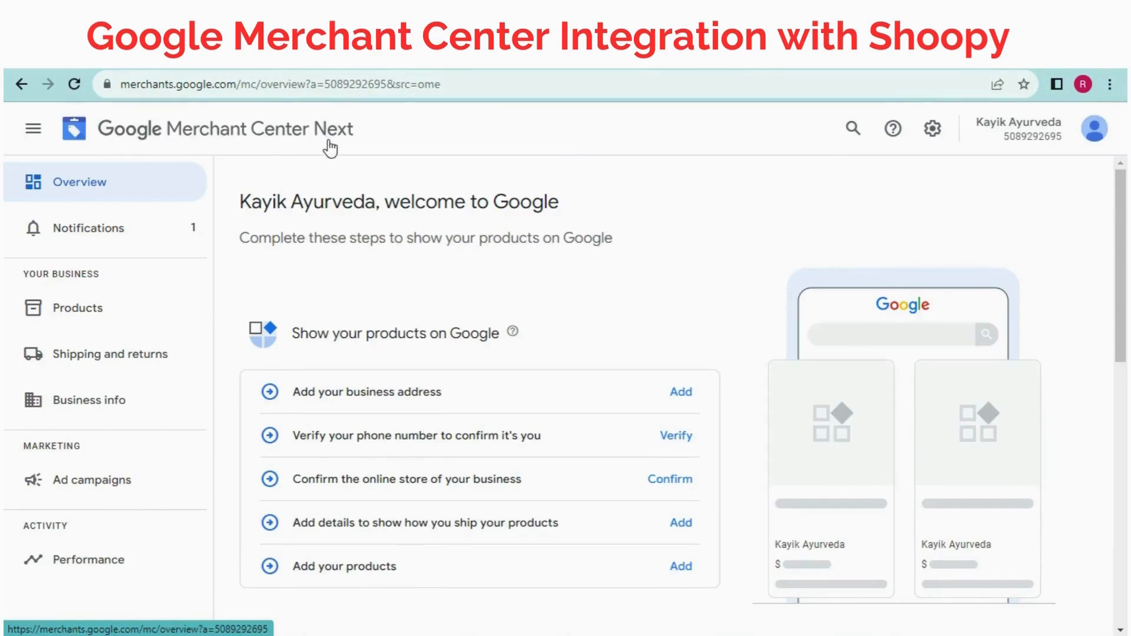
{"action": "left_click", "coordinate": [679, 392]}
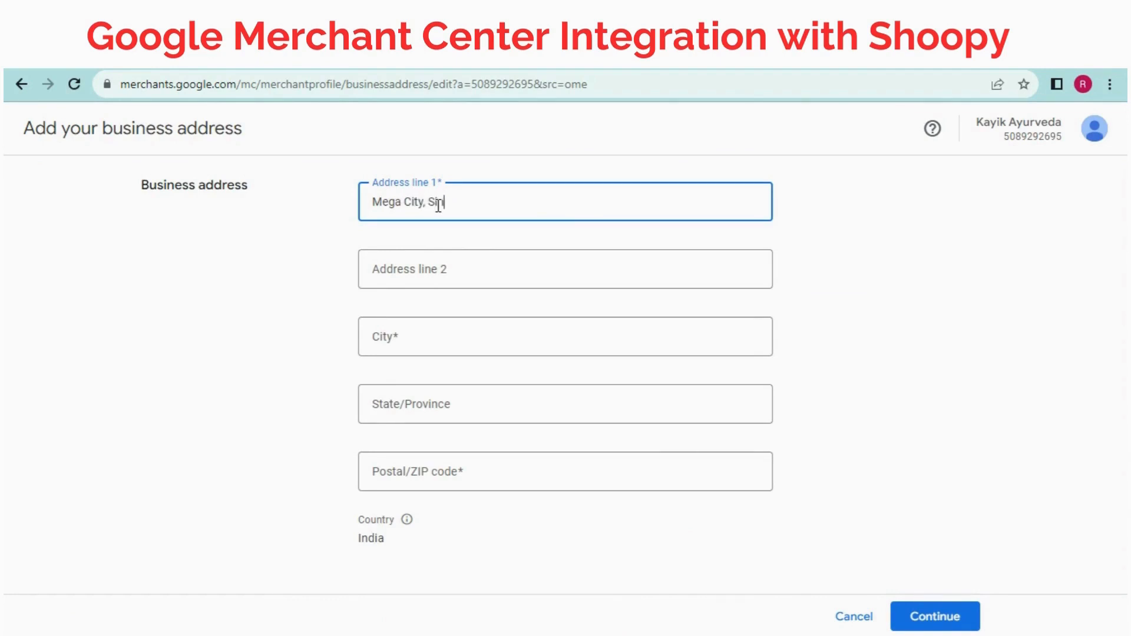
- Move the town name from the first address line into City and fill in the state
{"action": "double_click", "coordinate": [445, 202]}
{"action": "key", "text": "ctrl+c"}
{"action": "key", "text": "BackSpace"}
{"action": "left_click", "coordinate": [434, 323]}
{"action": "key", "text": "ctrl+v"}
{"action": "left_click", "coordinate": [428, 408]}
{"action": "key", "text": "ctrl+v"}
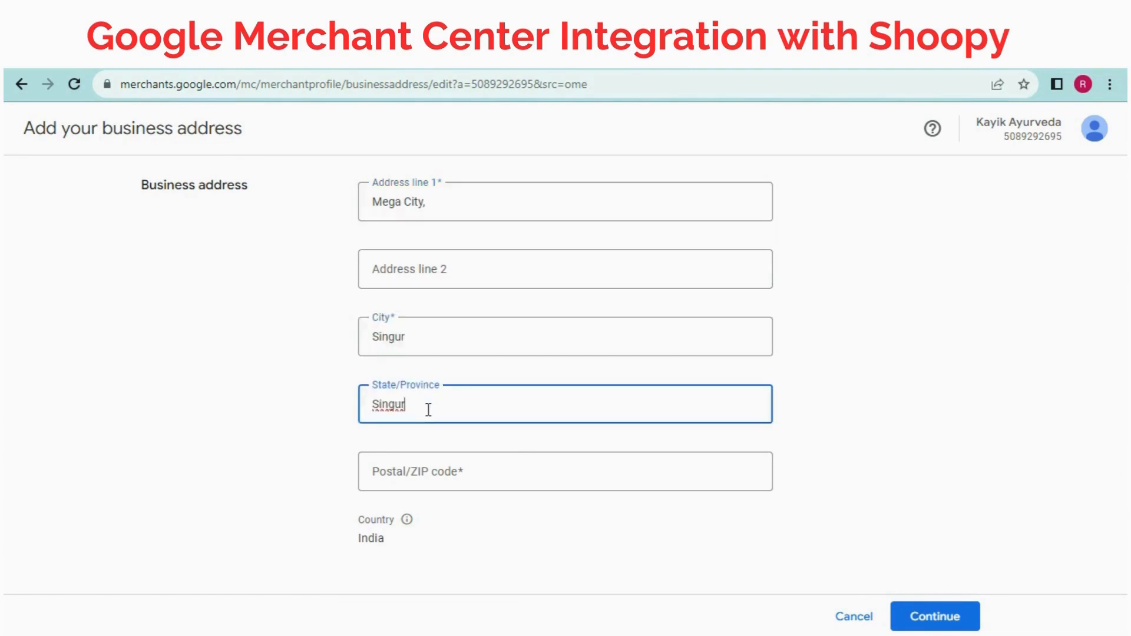
{"action": "left_click_drag", "start_coordinate": [428, 408], "coordinate": [340, 414]}
{"action": "type", "text": "West Bengal"}
- Add the postal code and second address line, save the address, and start phone verification
{"action": "left_click", "coordinate": [424, 476]}
{"action": "type", "text": "712409"}
{"action": "left_click", "coordinate": [436, 269]}
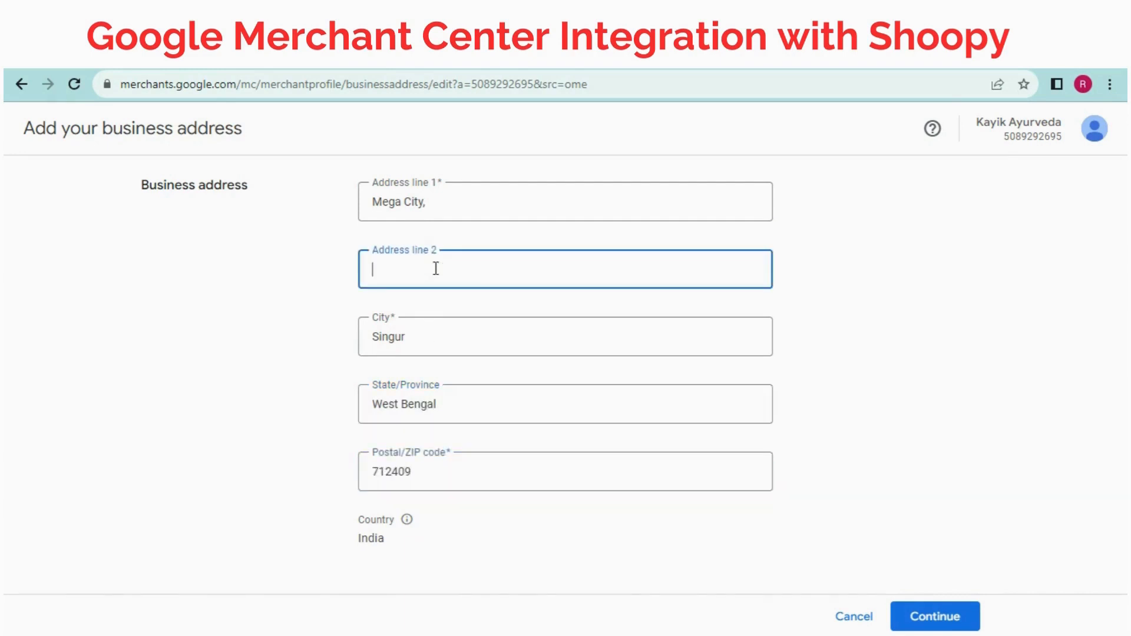
{"action": "key", "text": "Tab"}
{"action": "left_click", "coordinate": [943, 616]}
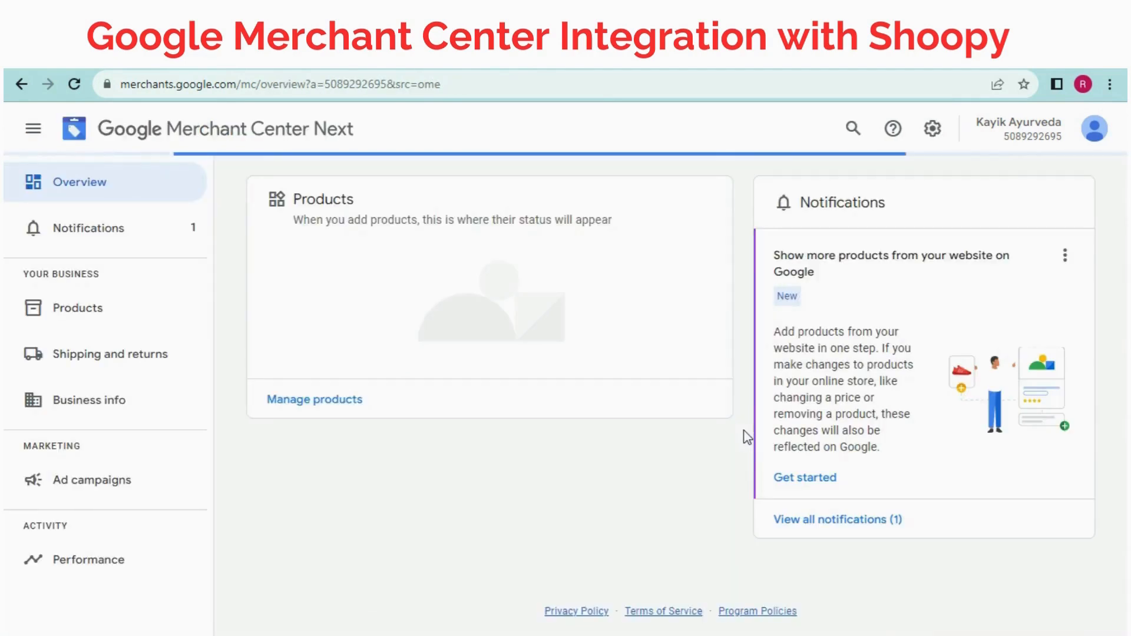
{"action": "left_click", "coordinate": [679, 436]}
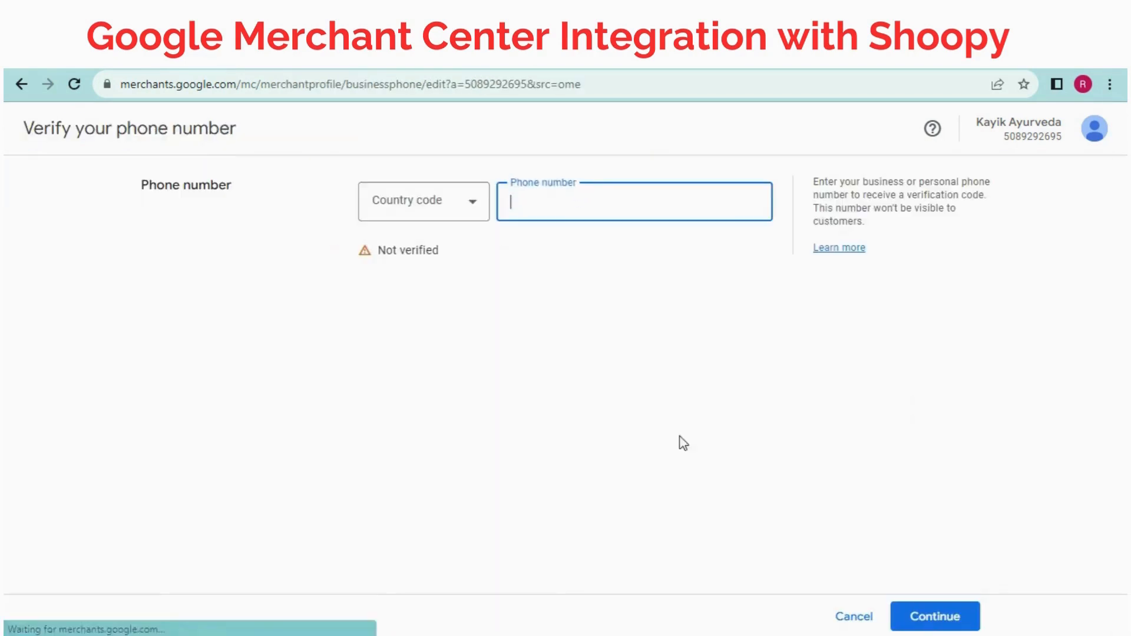
- Choose India (+91) as the country code and begin entering the business phone number
{"action": "left_click", "coordinate": [465, 201]}
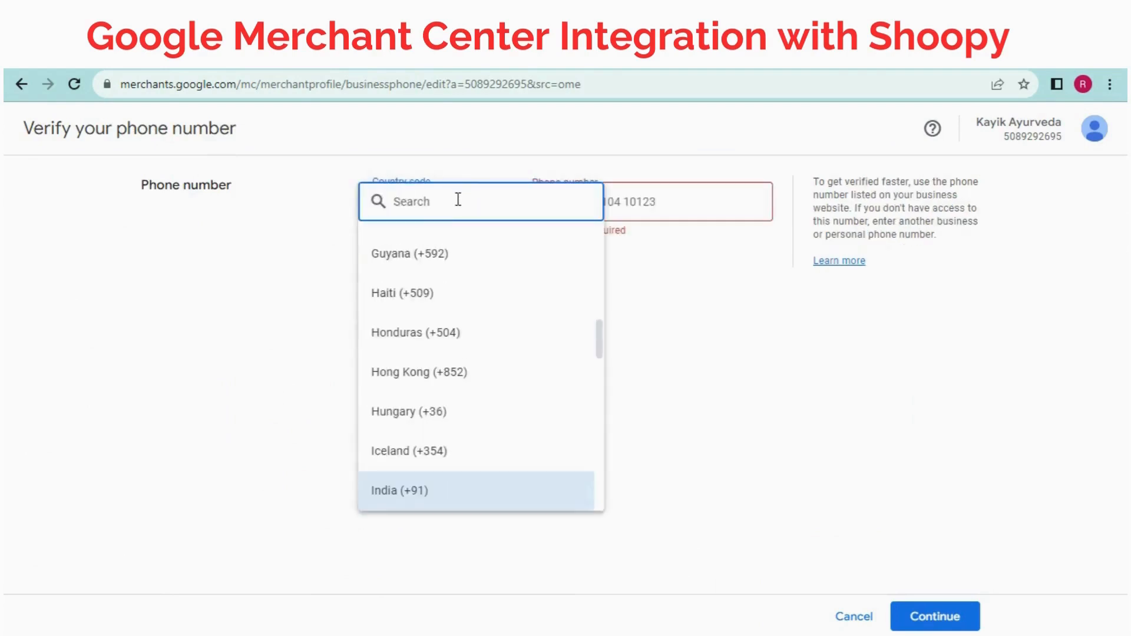
{"action": "type", "text": "91"}
{"action": "left_click", "coordinate": [416, 339]}
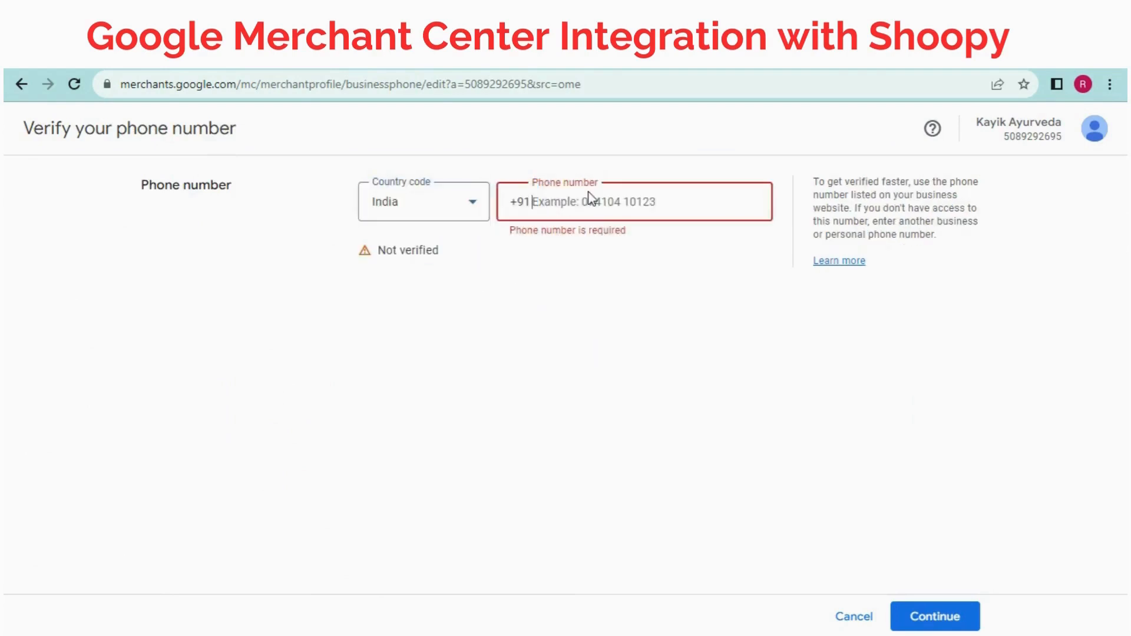
{"action": "left_click", "coordinate": [590, 207]}
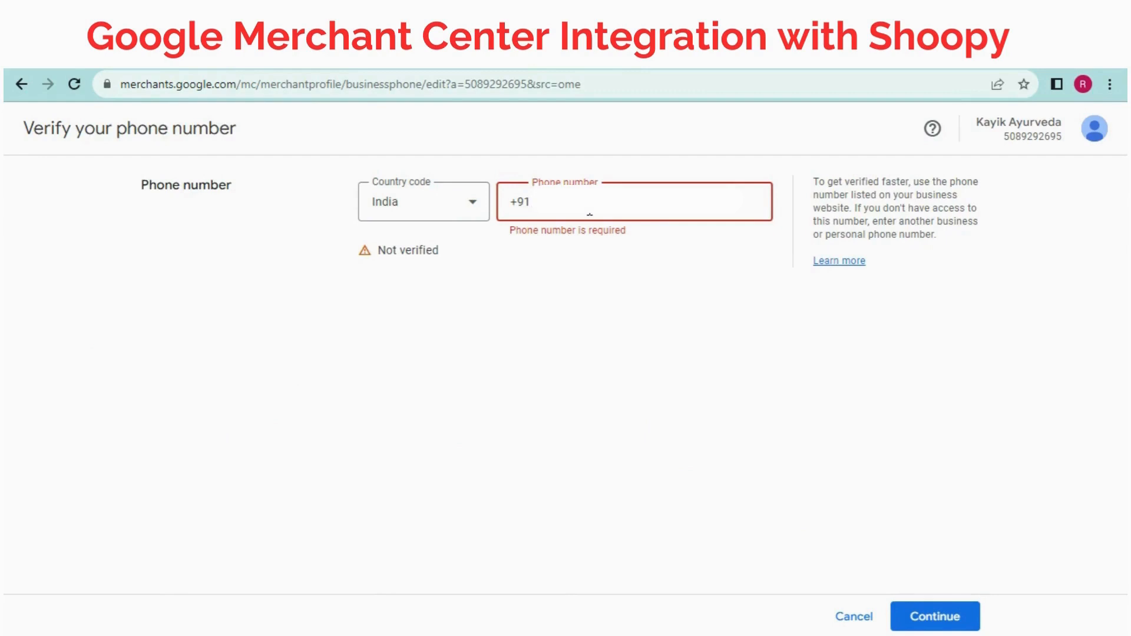
{"action": "type", "text": "9"}
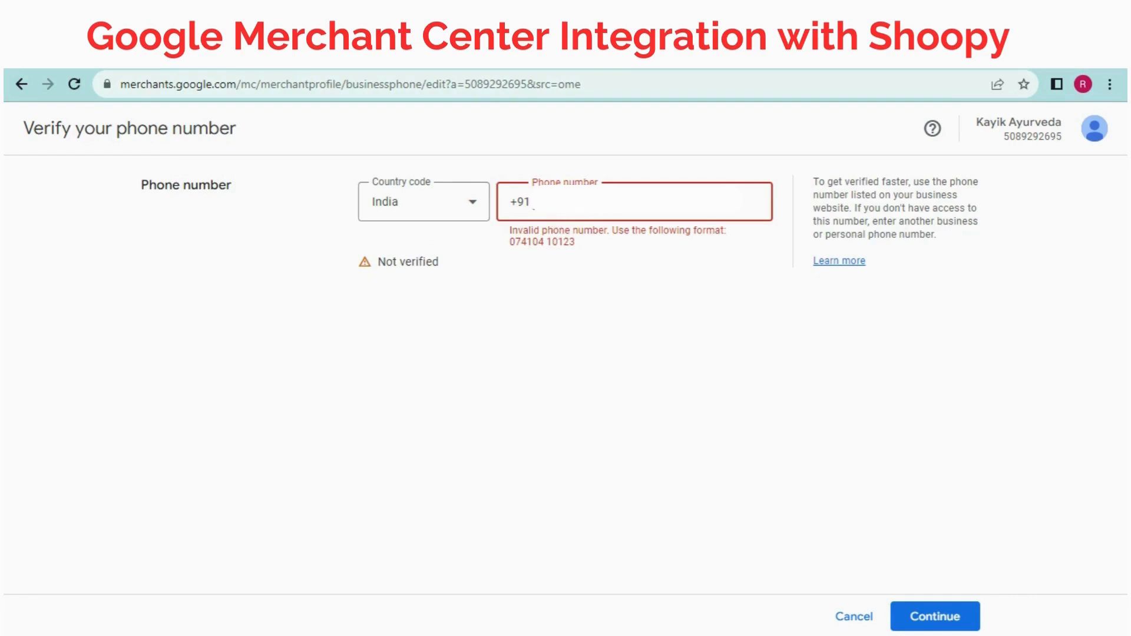
- Submit the full phone number and request the verification code by text message
{"action": "left_click", "coordinate": [939, 617]}
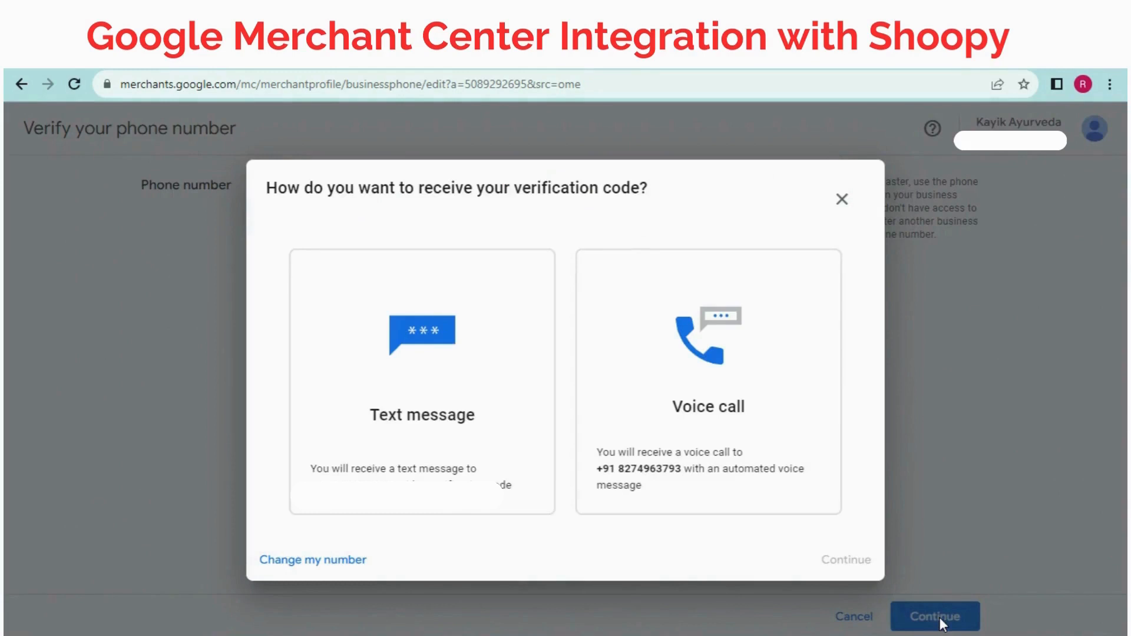
{"action": "left_click", "coordinate": [459, 434]}
{"action": "left_click", "coordinate": [857, 564]}
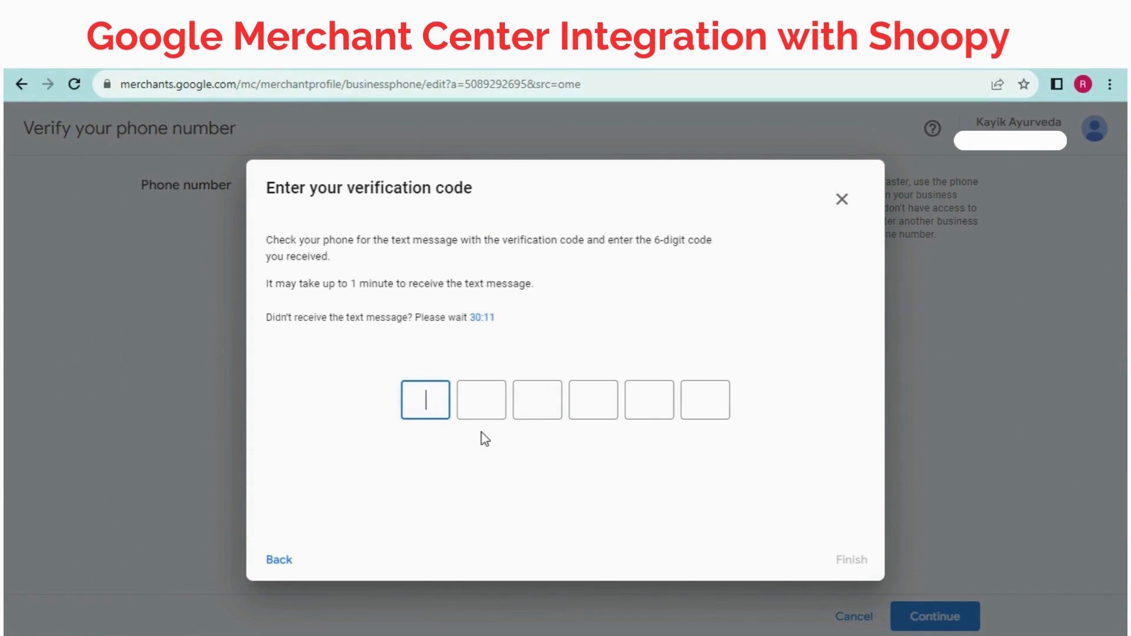
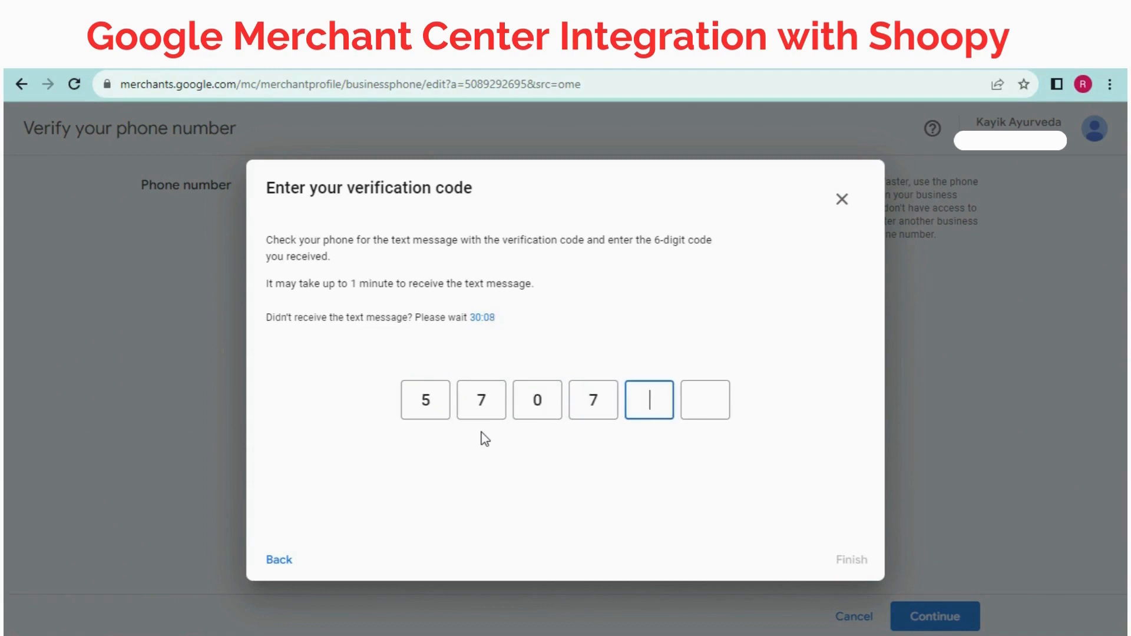
- Enter the six-digit texted verification code and finish phone verification
{"action": "key", "text": "BackSpace"}
{"action": "key", "text": "BackSpace"}
{"action": "key", "text": "BackSpace"}
{"action": "key", "text": "BackSpace"}
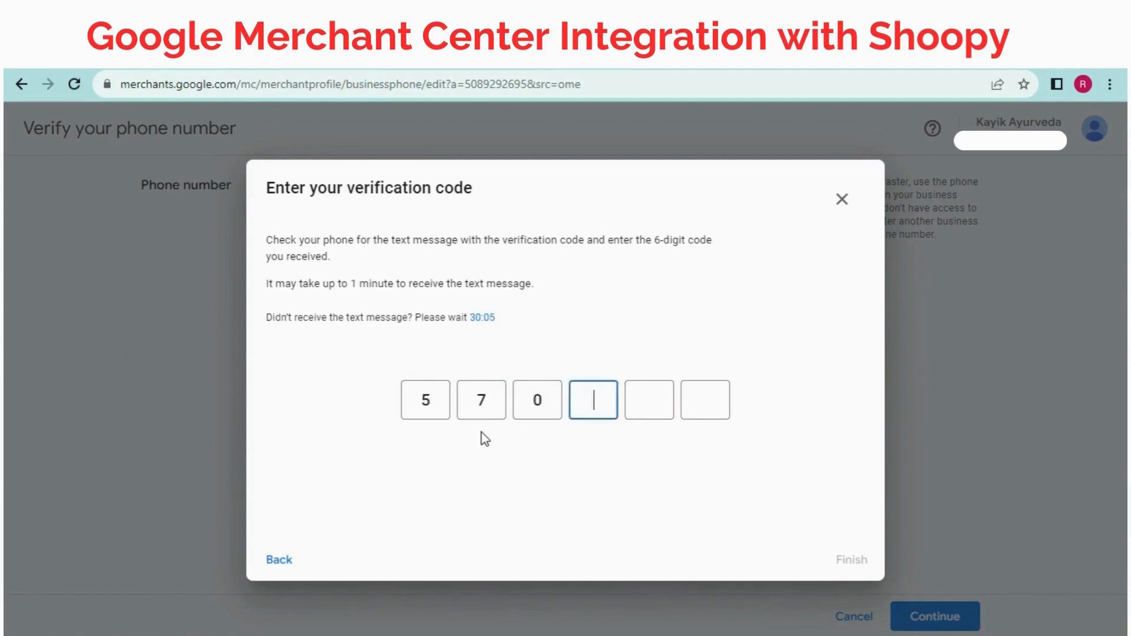
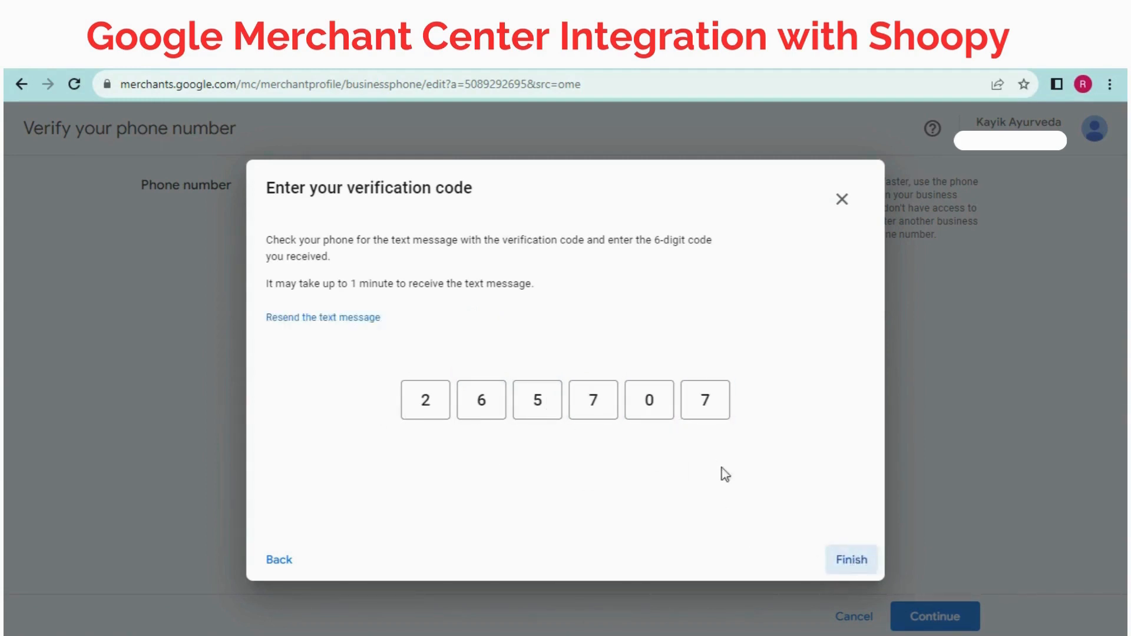
{"action": "left_click", "coordinate": [844, 563]}
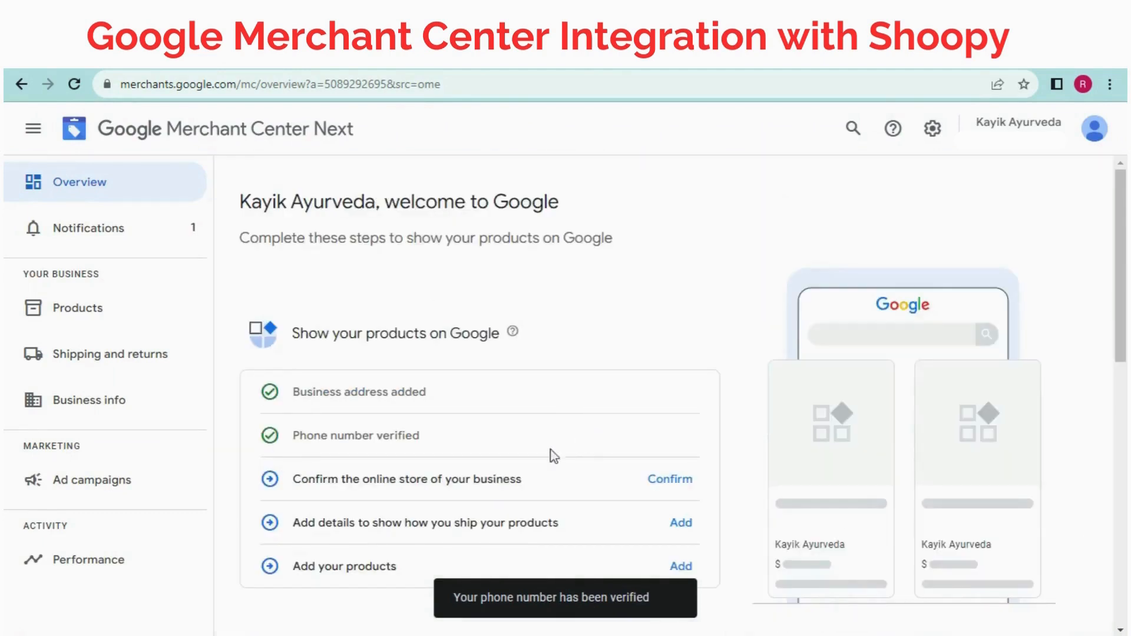
- Open the 'Confirm the online store of your business' step from the Overview checklist
{"action": "left_click", "coordinate": [655, 479]}
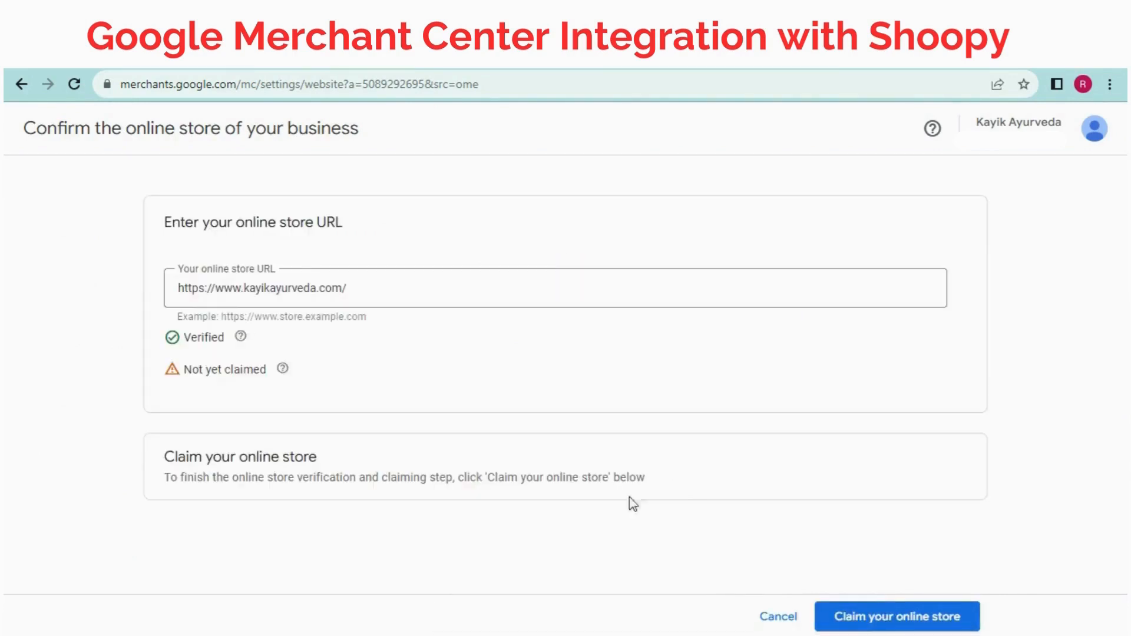
- Claim the verified online store and return to the Overview checklist
{"action": "mouse_move", "coordinate": [245, 343]}
{"action": "mouse_move", "coordinate": [285, 379]}
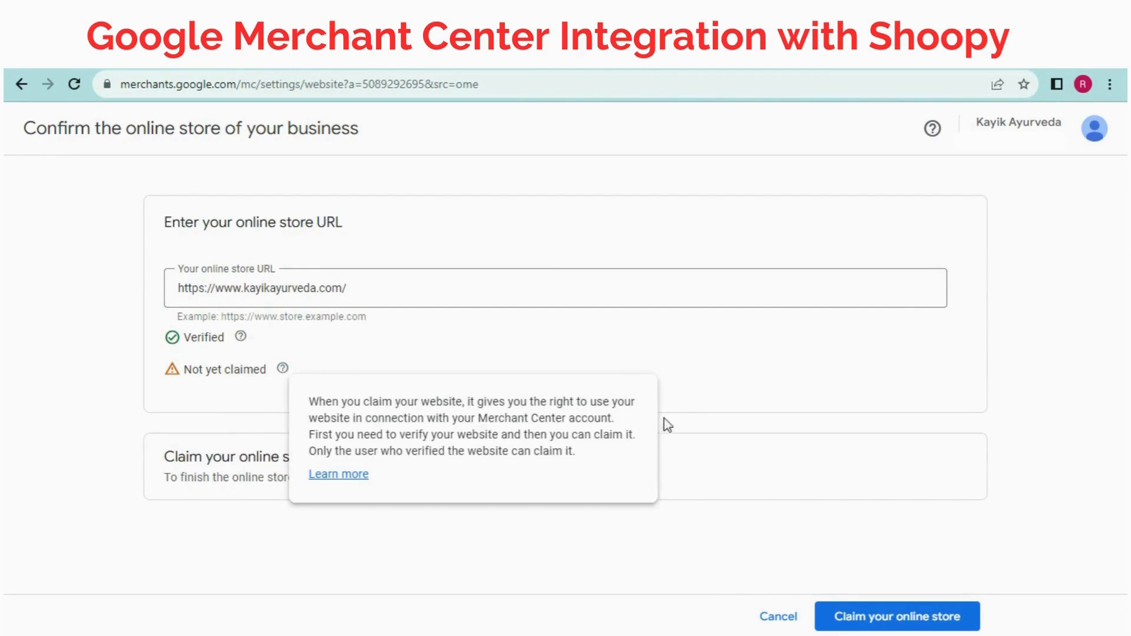
{"action": "left_click", "coordinate": [880, 616]}
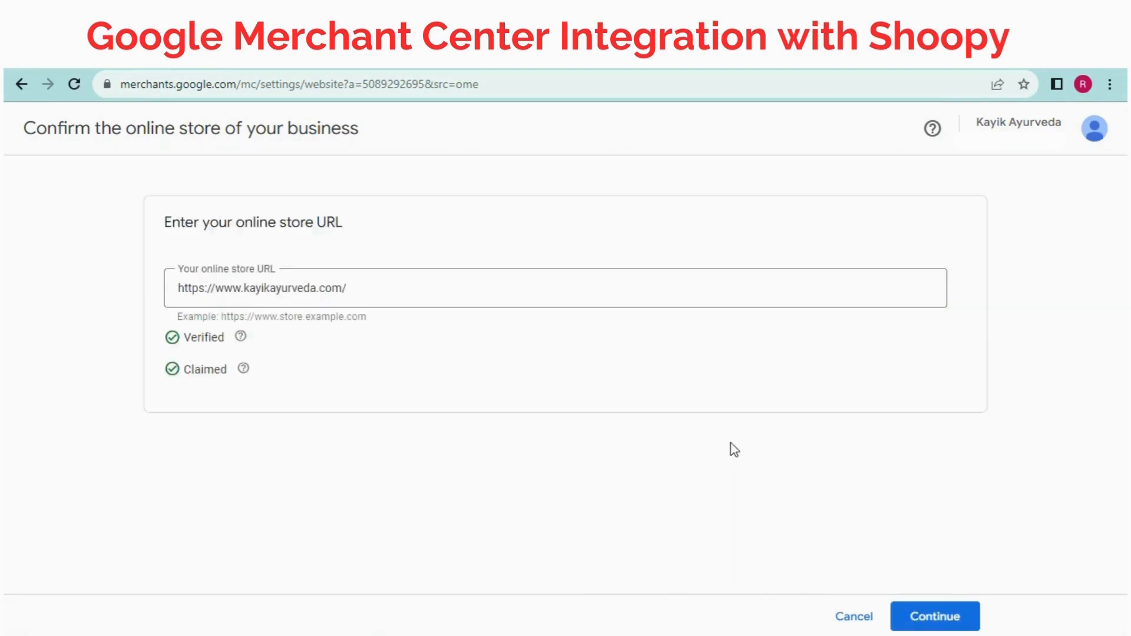
{"action": "left_click", "coordinate": [917, 616]}
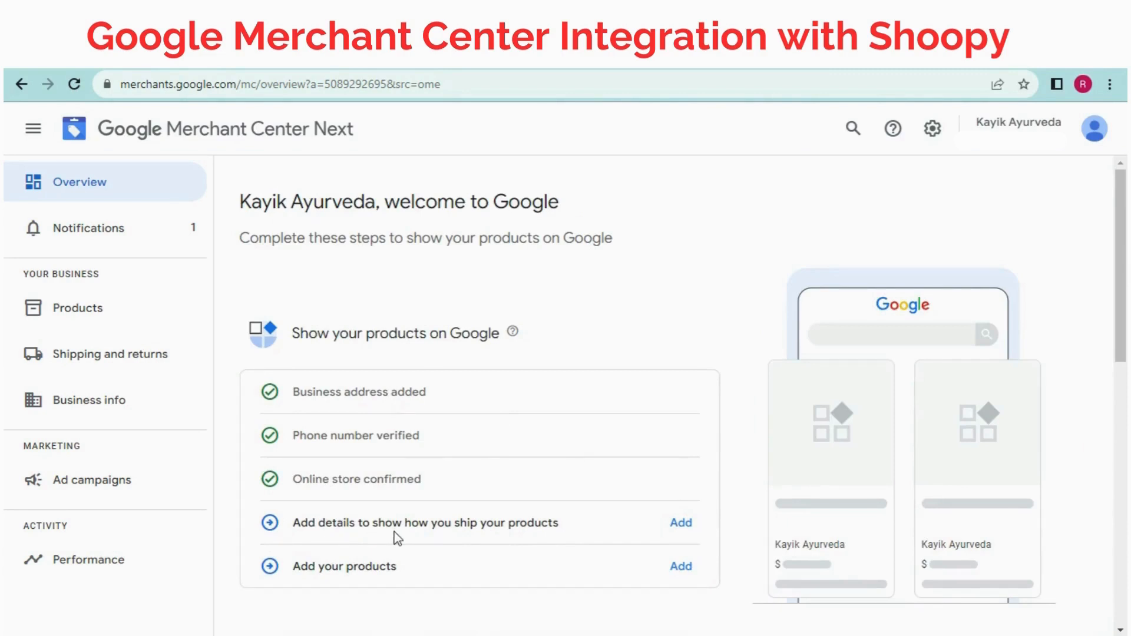
- Add India as the shipping target country and continue to the shipping service setup
{"action": "left_click", "coordinate": [683, 522]}
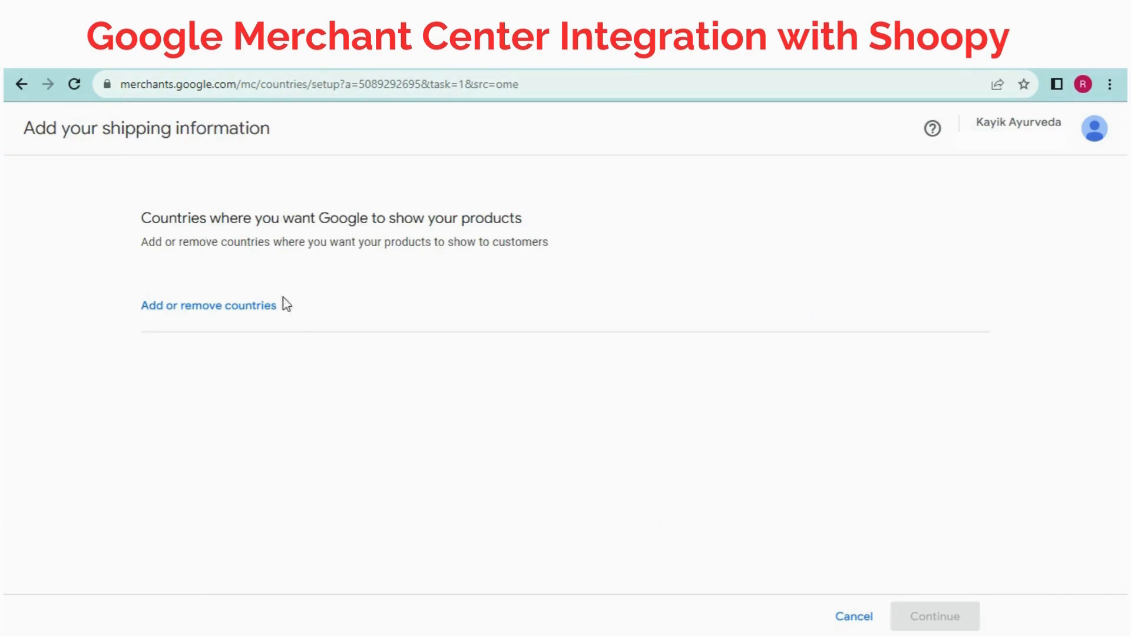
{"action": "left_click", "coordinate": [248, 311]}
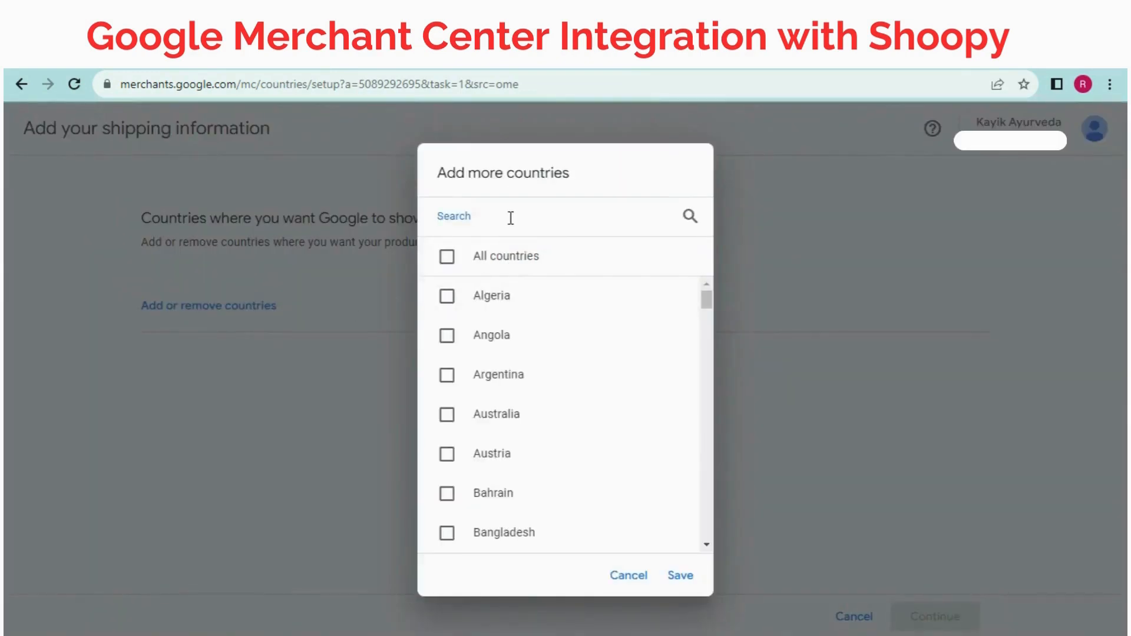
{"action": "type", "text": "i"}
{"action": "key", "text": "BackSpace"}
{"action": "type", "text": "in"}
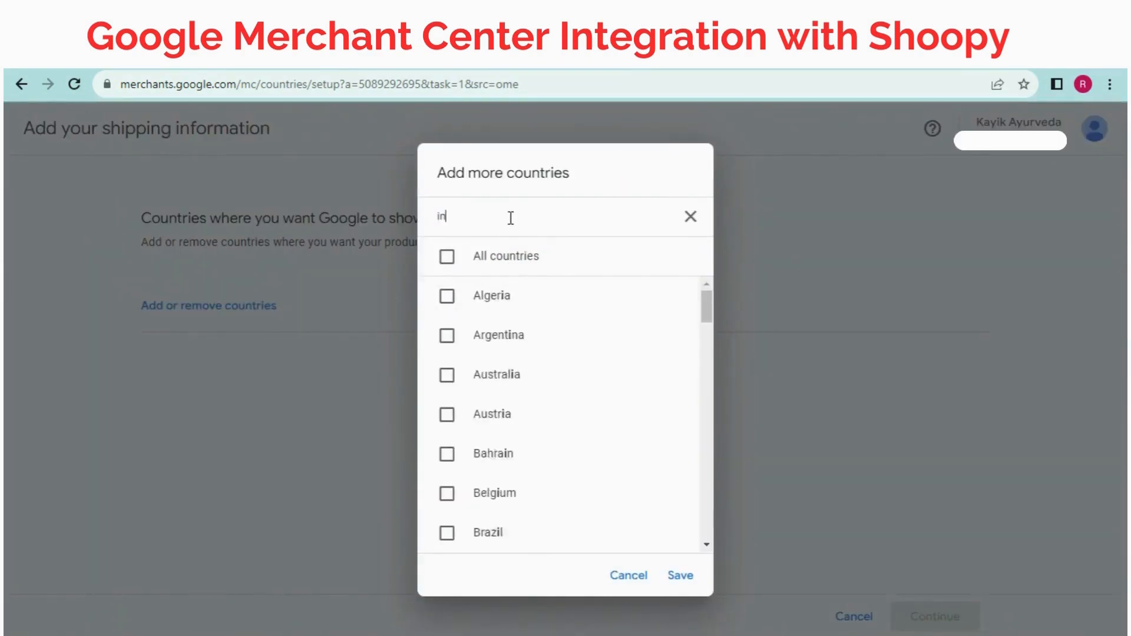
{"action": "type", "text": "d"}
{"action": "left_click", "coordinate": [449, 296]}
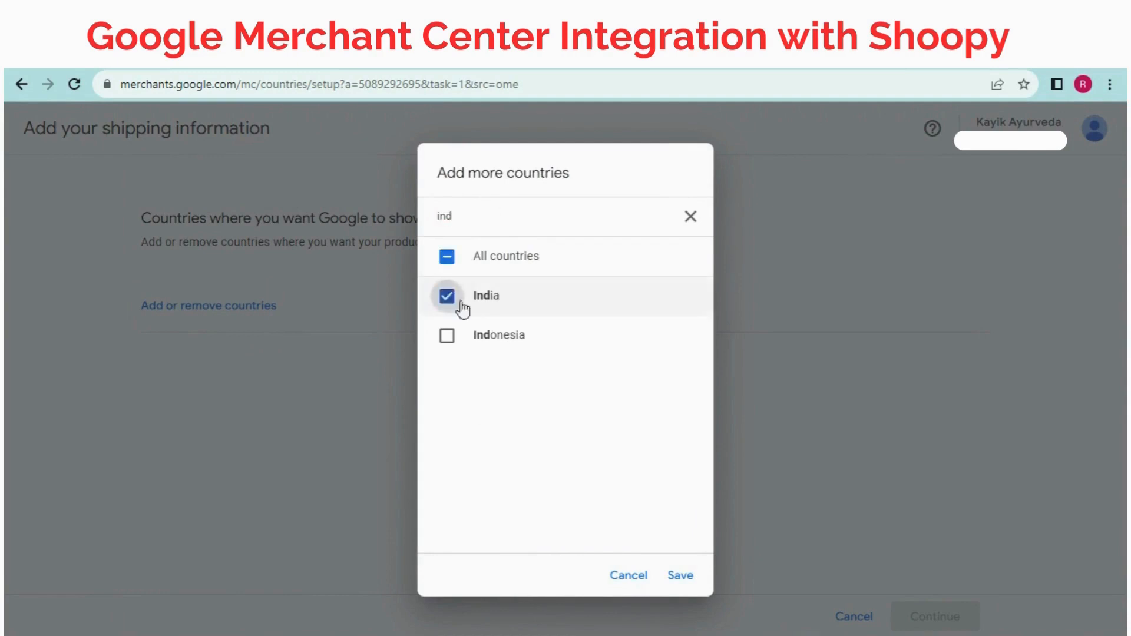
{"action": "left_click", "coordinate": [681, 576]}
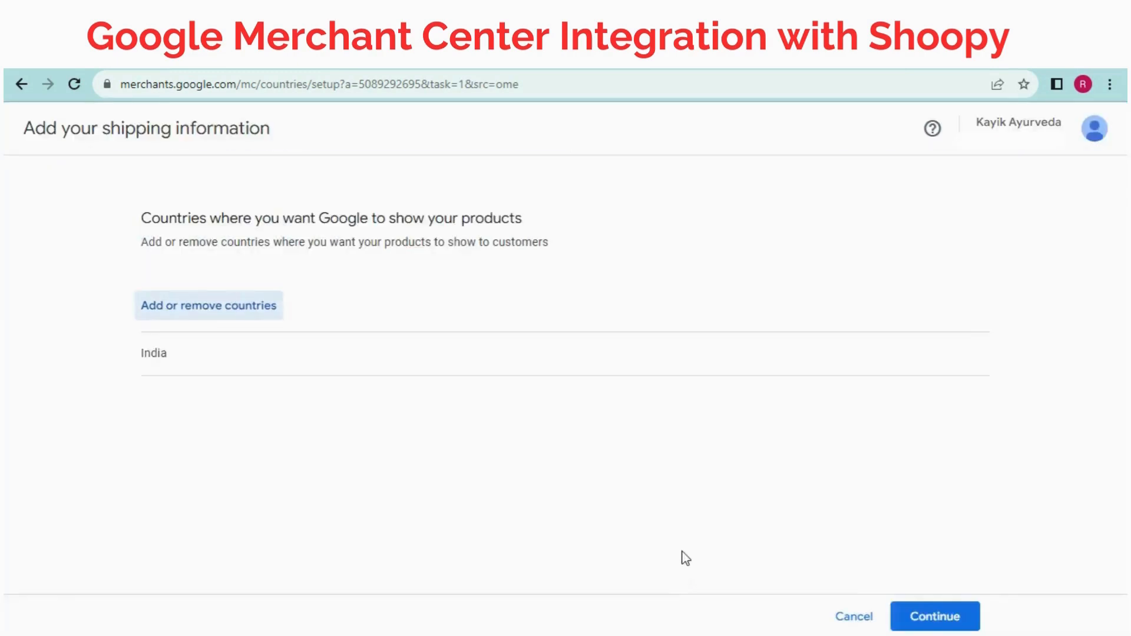
{"action": "left_click", "coordinate": [934, 615]}
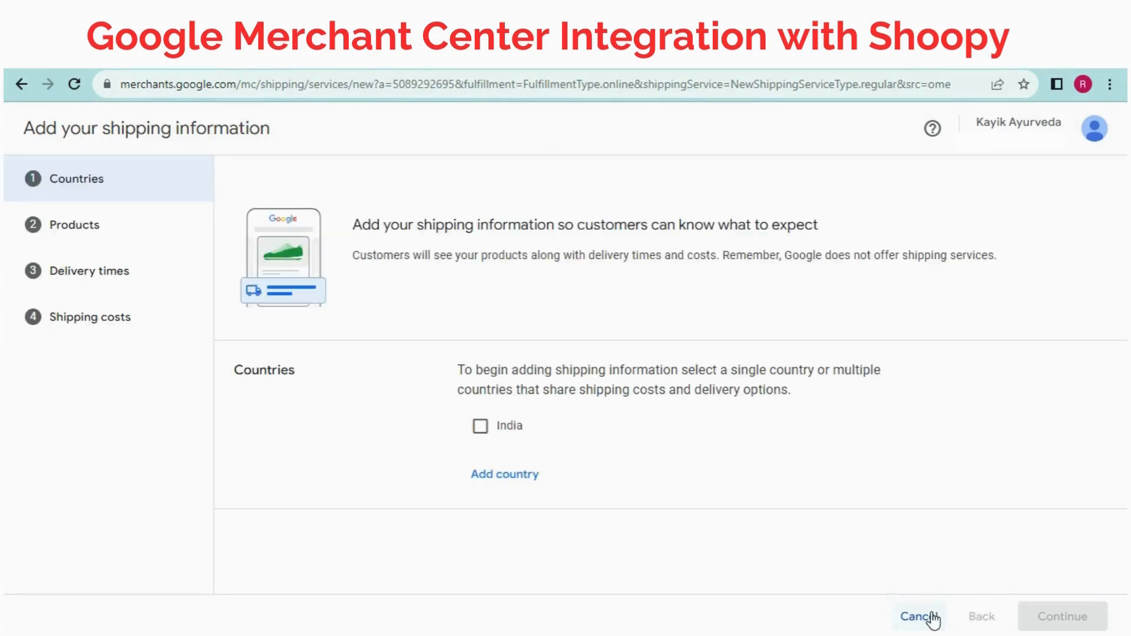
- Add India as the shipping country and apply the service to all products
{"action": "left_click", "coordinate": [480, 426]}
{"action": "left_click", "coordinate": [1042, 623]}
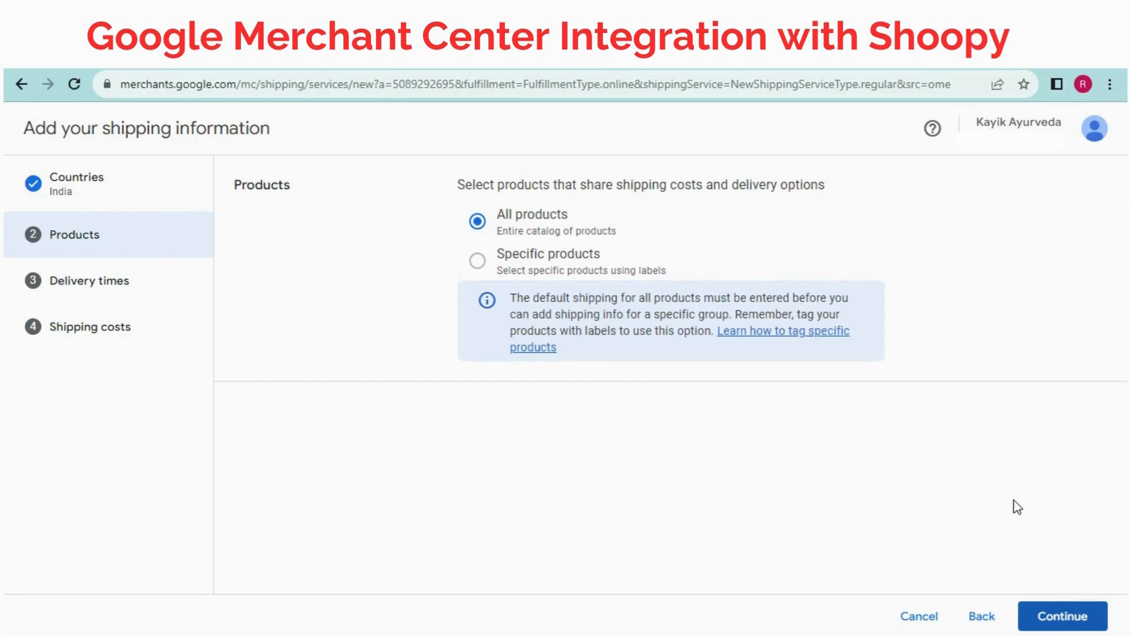
{"action": "left_click", "coordinate": [1061, 615]}
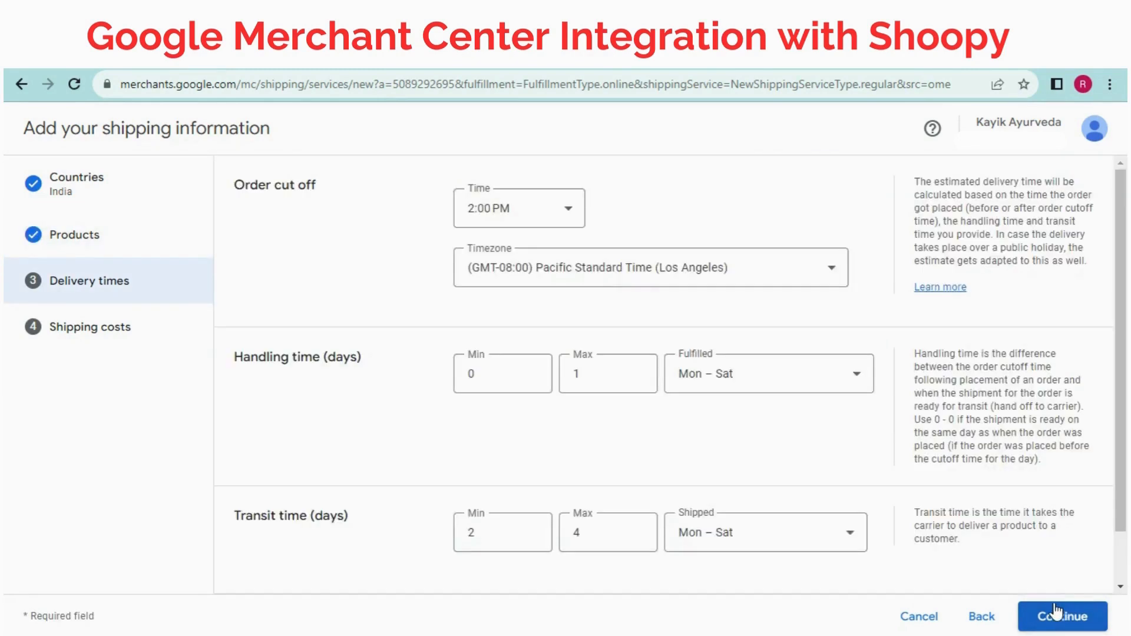
- Set the order cut-off time zone to Kolkata (India Standard Time)
{"action": "left_click", "coordinate": [704, 276]}
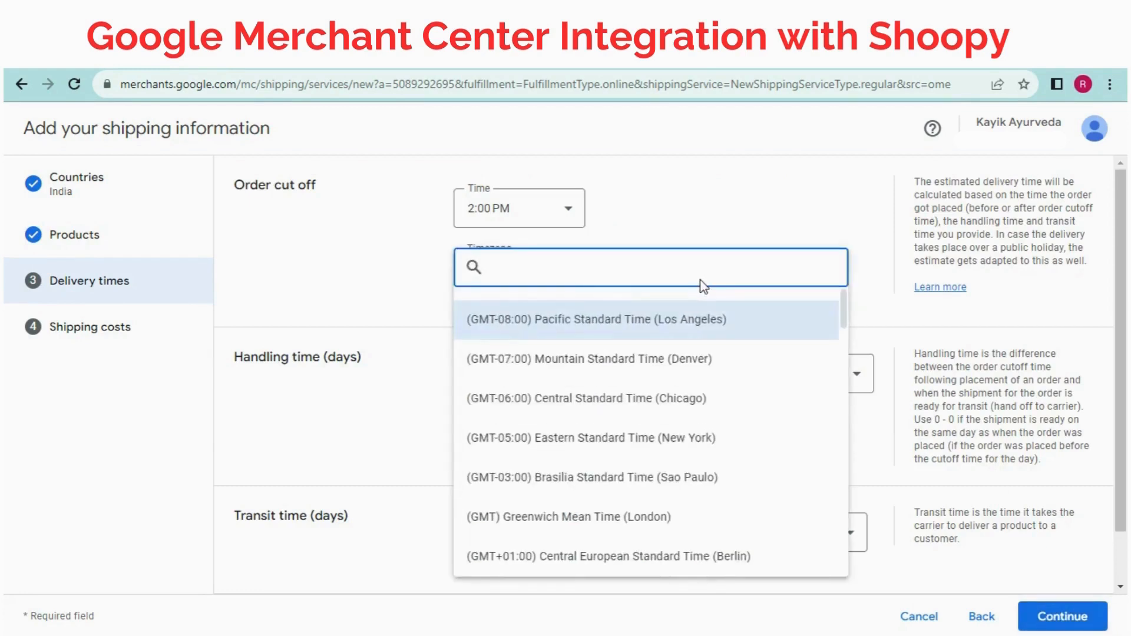
{"action": "type", "text": "kolk"}
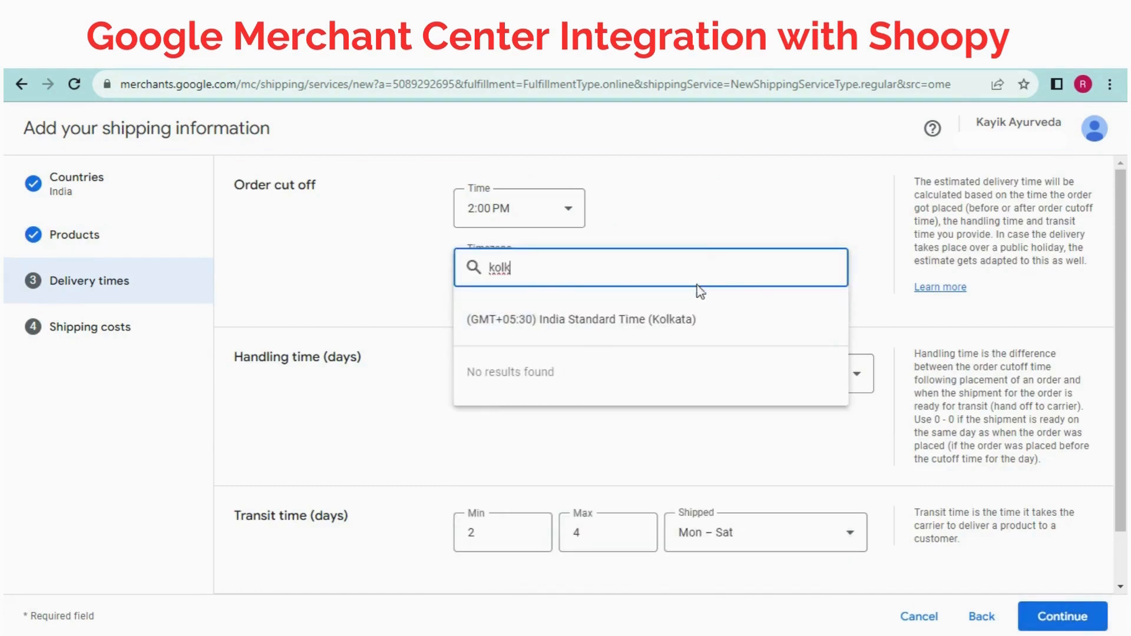
{"action": "left_click", "coordinate": [693, 319]}
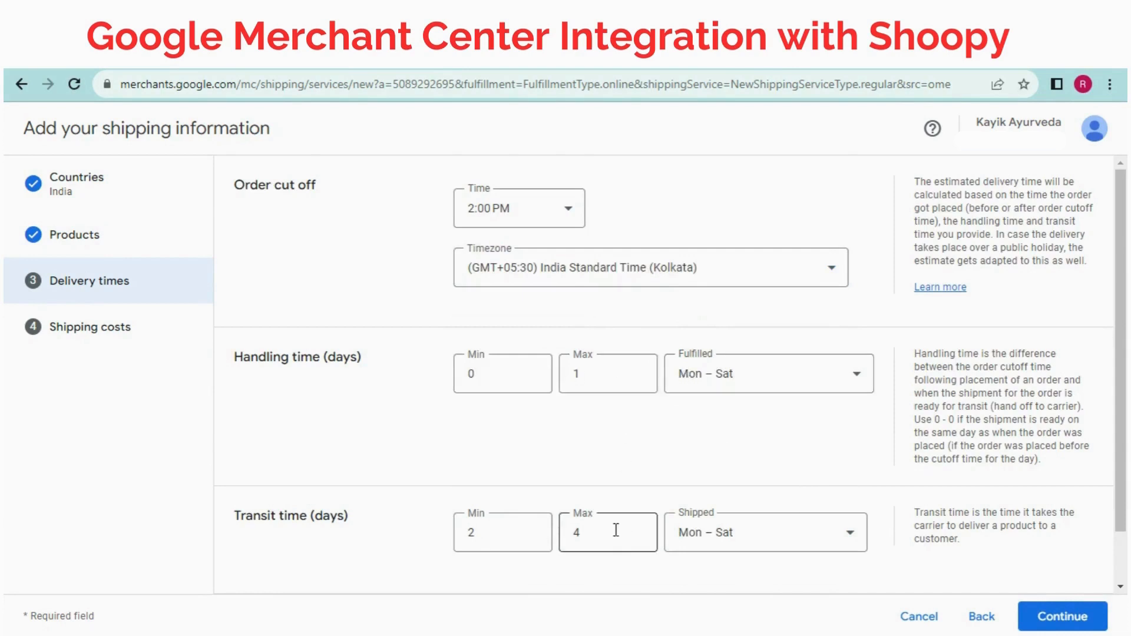
- Change the maximum transit time to 6 days, giving 2–7 day total delivery
{"action": "left_click", "coordinate": [582, 535]}
{"action": "scroll", "coordinate": [624, 430], "scroll_direction": "down", "scroll_amount": 1}
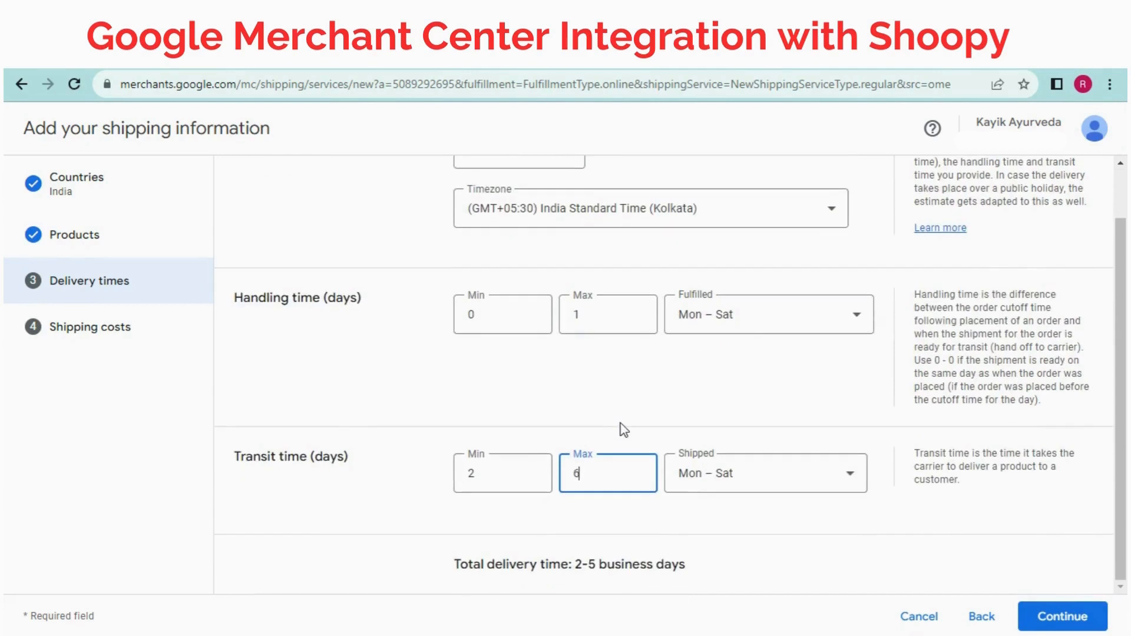
{"action": "left_click", "coordinate": [658, 519]}
{"action": "left_click", "coordinate": [1051, 616]}
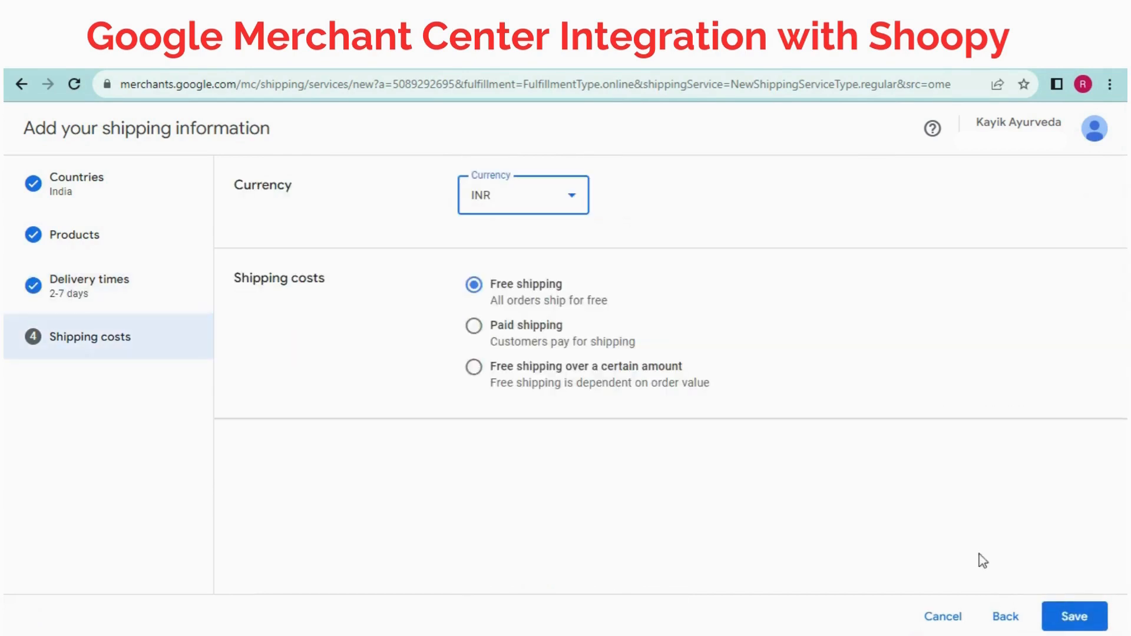
- Offer free shipping on orders over ₹1,000
{"action": "left_click", "coordinate": [486, 375]}
{"action": "left_click", "coordinate": [720, 438]}
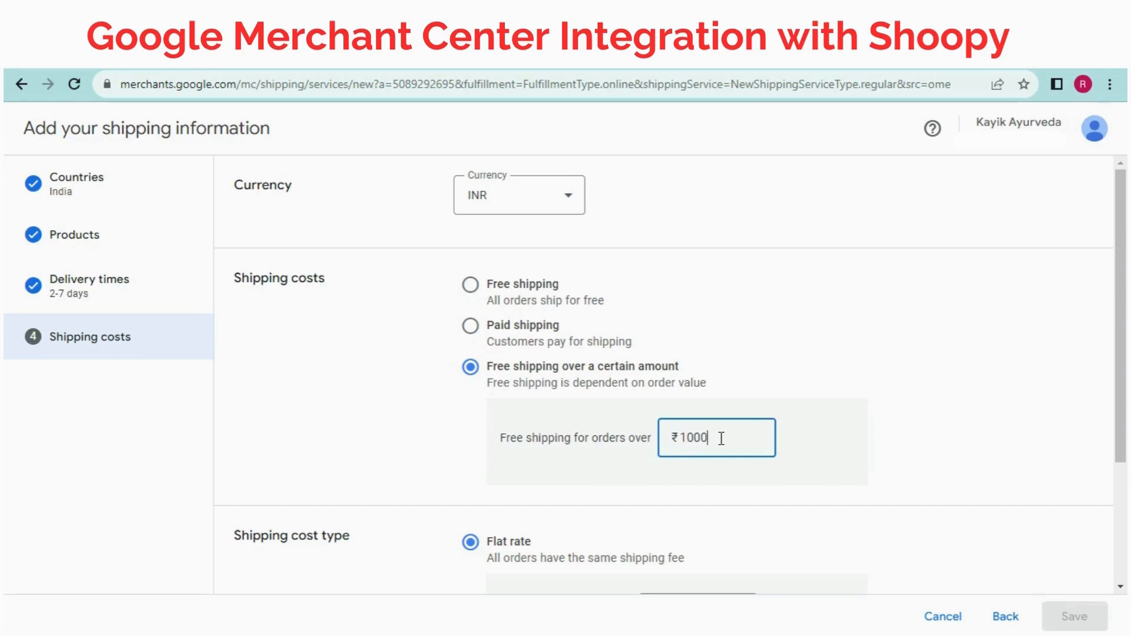
{"action": "scroll", "coordinate": [780, 424], "scroll_direction": "down", "scroll_amount": 3}
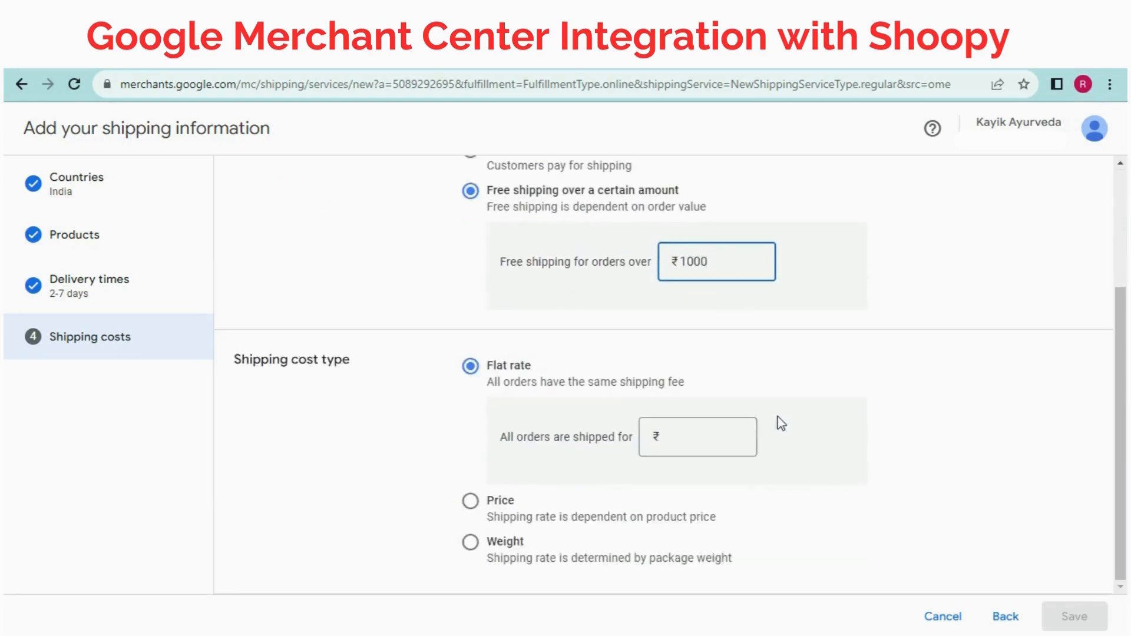
{"action": "left_click", "coordinate": [459, 304]}
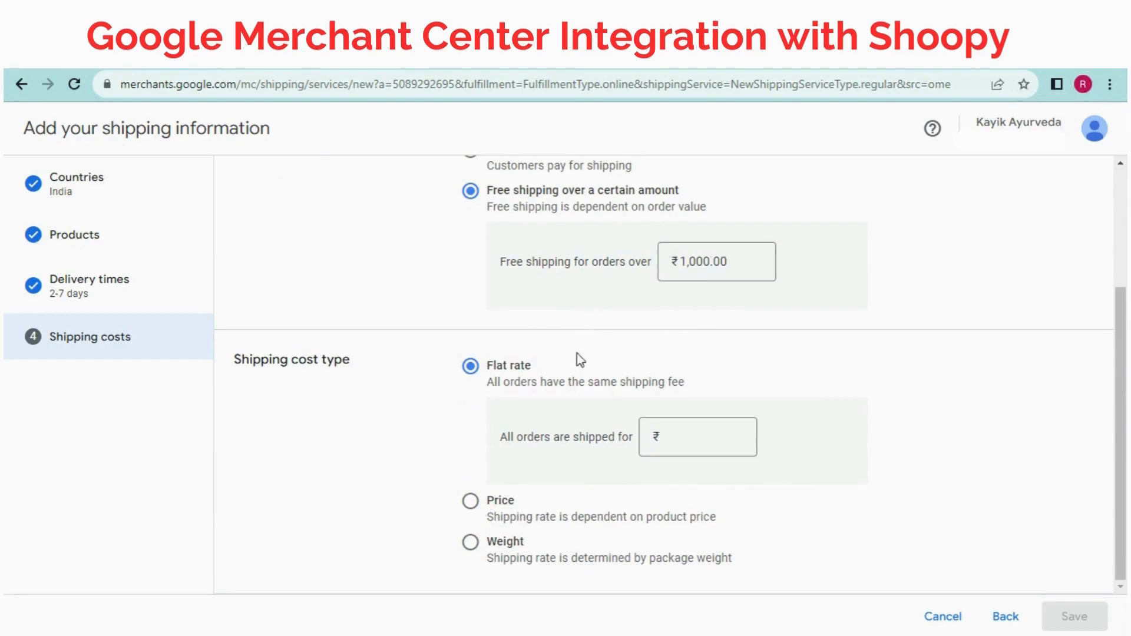
- Try weight-based shipping cost, switching the weight unit to pounds and back to kilograms
{"action": "left_click", "coordinate": [473, 542]}
{"action": "scroll", "coordinate": [671, 454], "scroll_direction": "down", "scroll_amount": 3}
{"action": "left_click", "coordinate": [571, 387]}
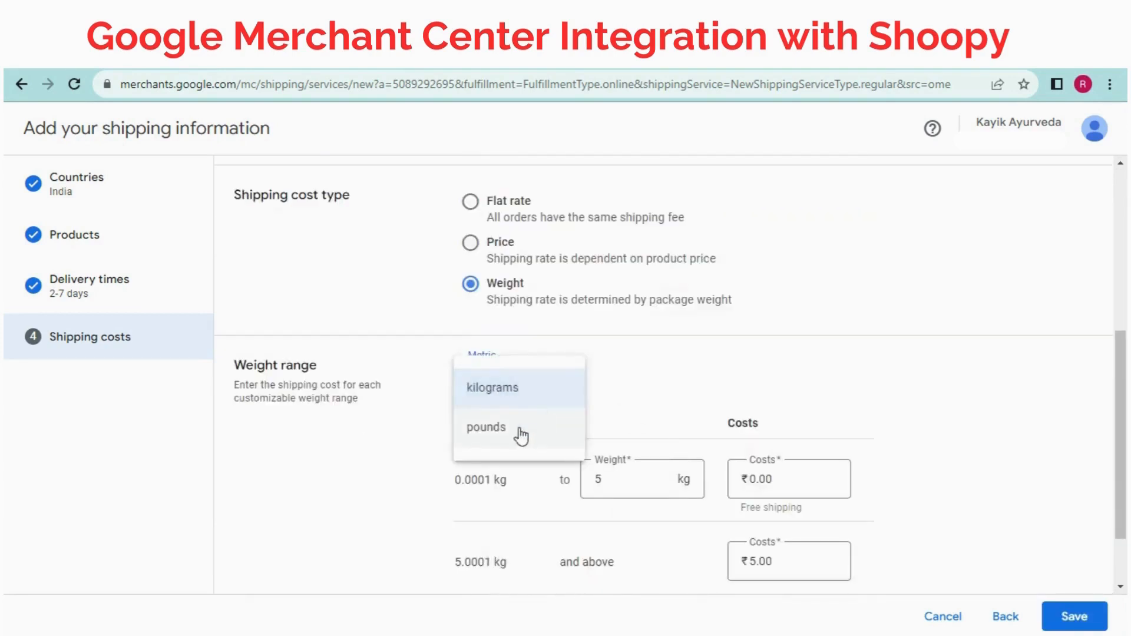
{"action": "left_click", "coordinate": [518, 432]}
{"action": "left_click", "coordinate": [535, 386]}
{"action": "left_click", "coordinate": [531, 394]}
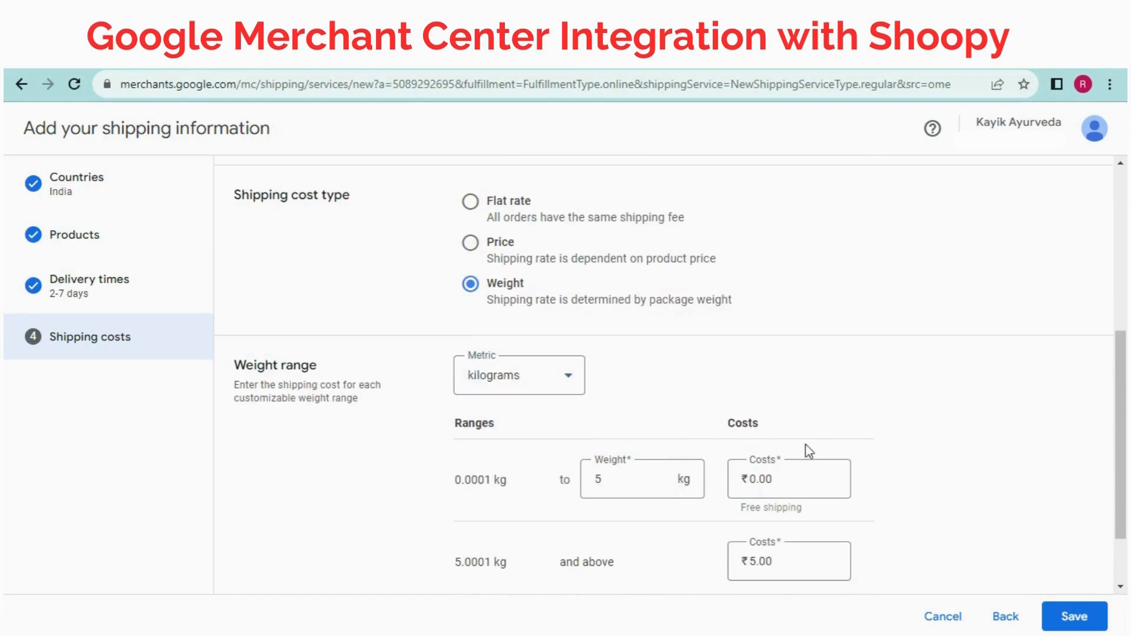
{"action": "scroll", "coordinate": [817, 454], "scroll_direction": "up", "scroll_amount": 3}
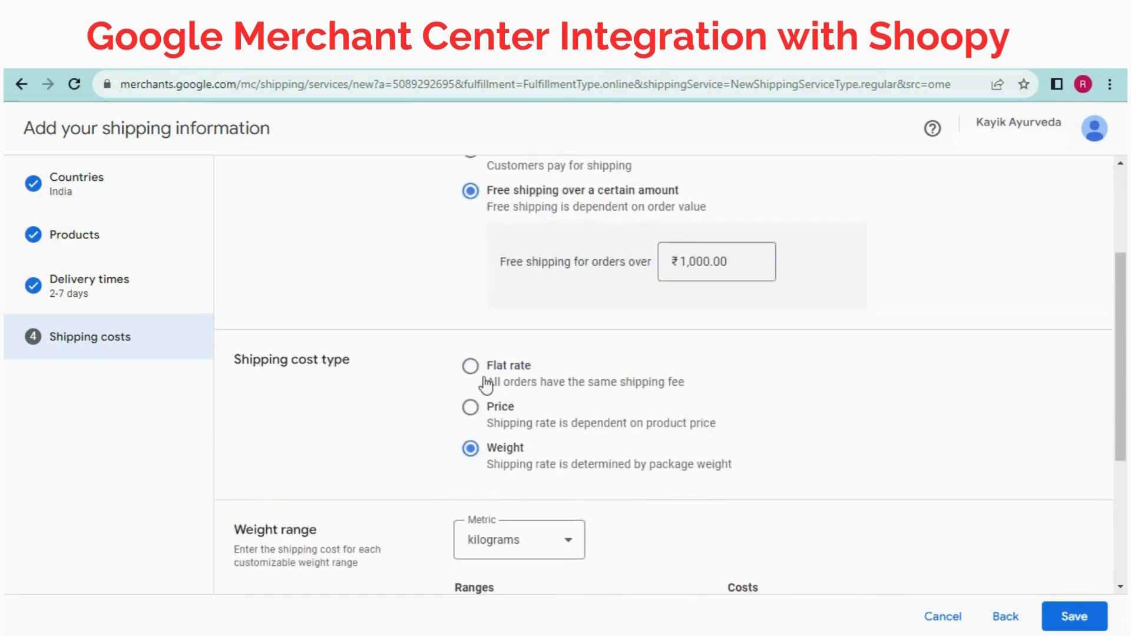
- Charge a ₹70 flat rate on all other orders and save the shipping settings
{"action": "left_click", "coordinate": [471, 366]}
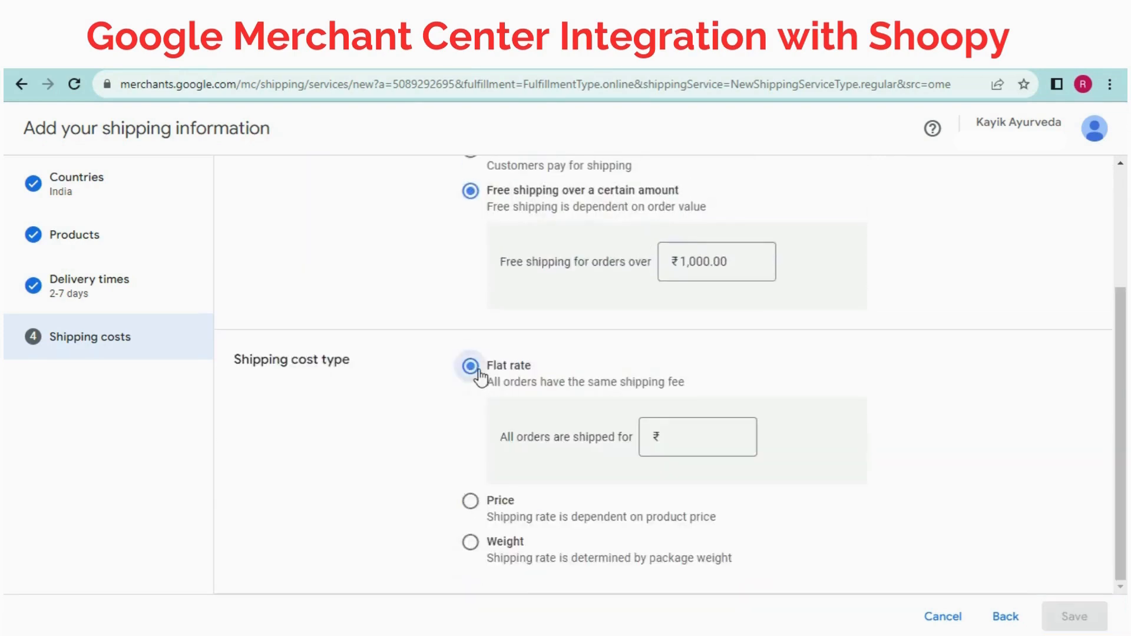
{"action": "left_click", "coordinate": [704, 439]}
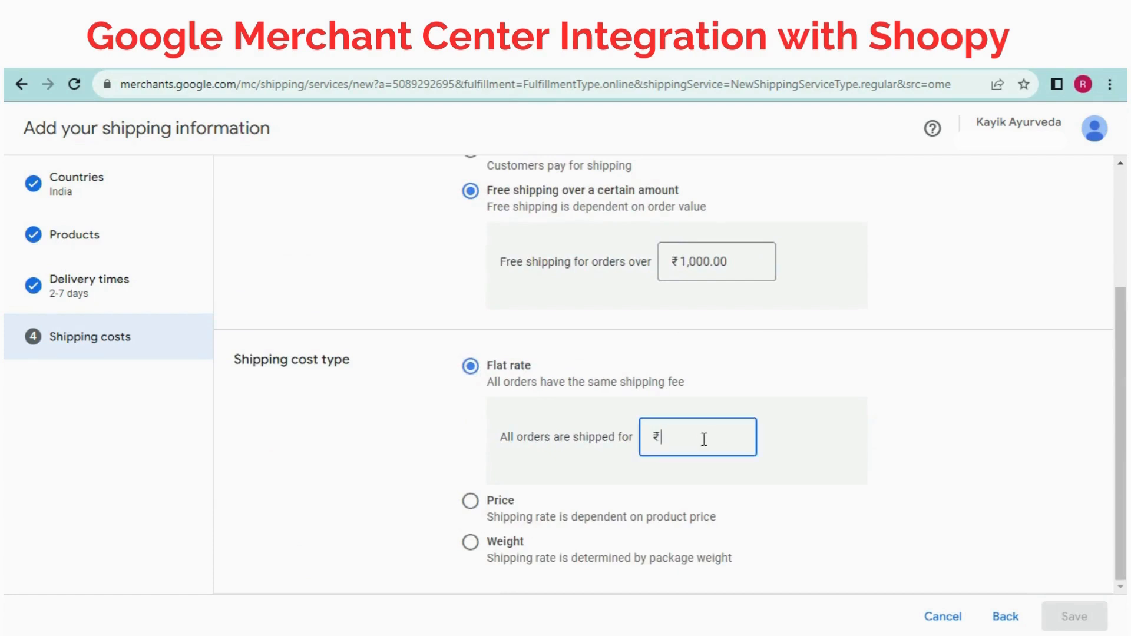
{"action": "left_click", "coordinate": [471, 502]}
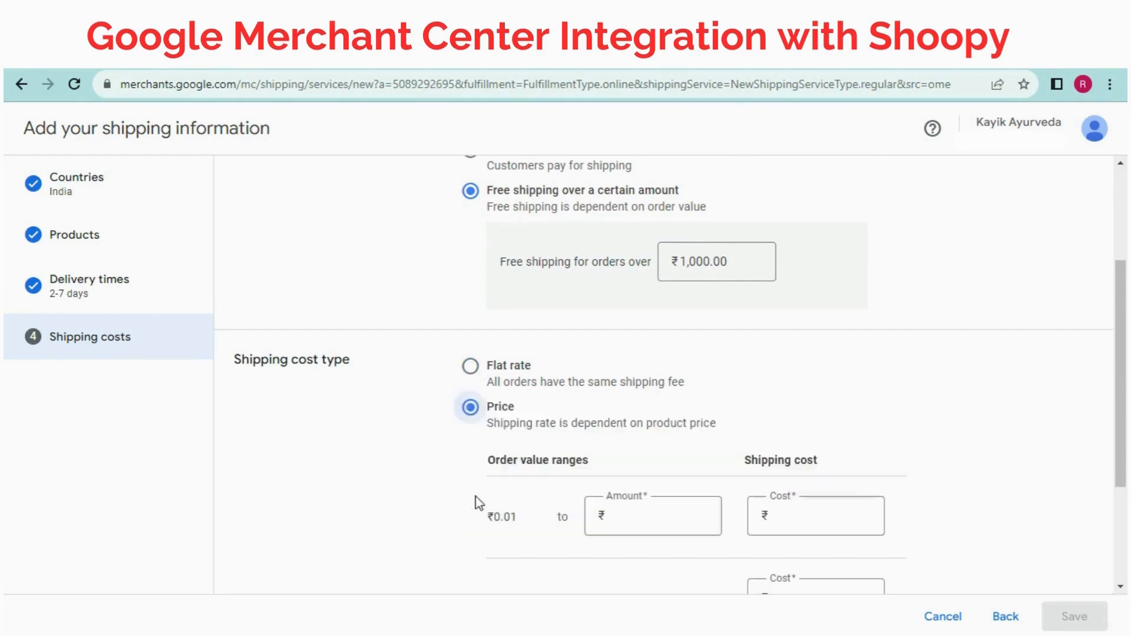
{"action": "left_click", "coordinate": [470, 366]}
{"action": "left_click", "coordinate": [690, 438]}
{"action": "type", "text": "6"}
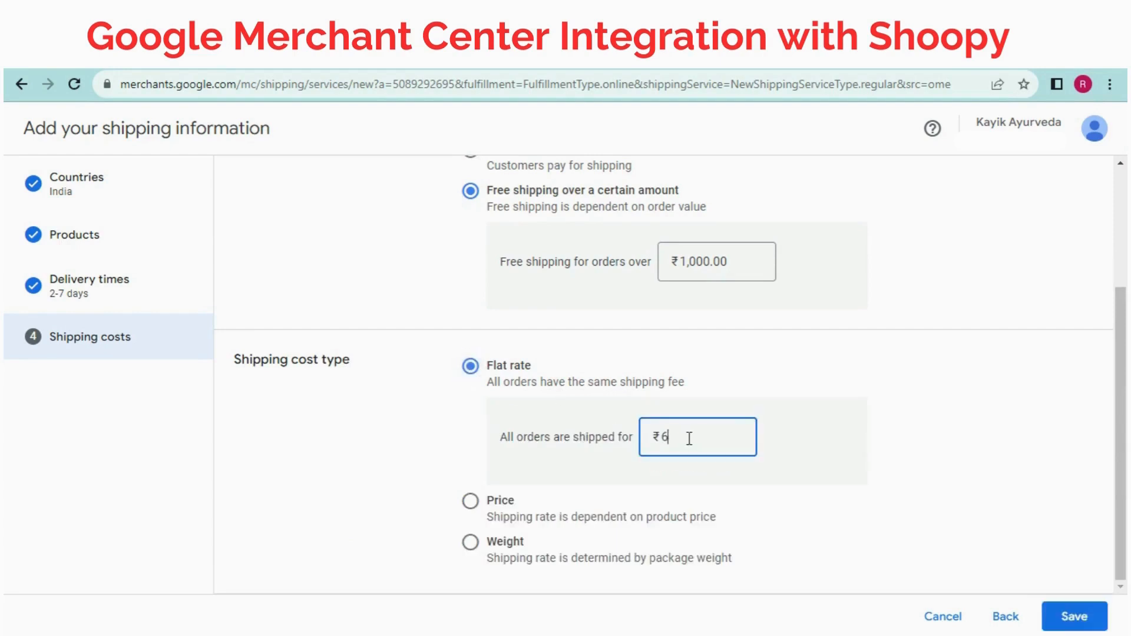
{"action": "type", "text": "0"}
{"action": "key", "text": "BackSpace"}
{"action": "key", "text": "BackSpace"}
{"action": "type", "text": "70"}
{"action": "left_click", "coordinate": [1073, 616]}
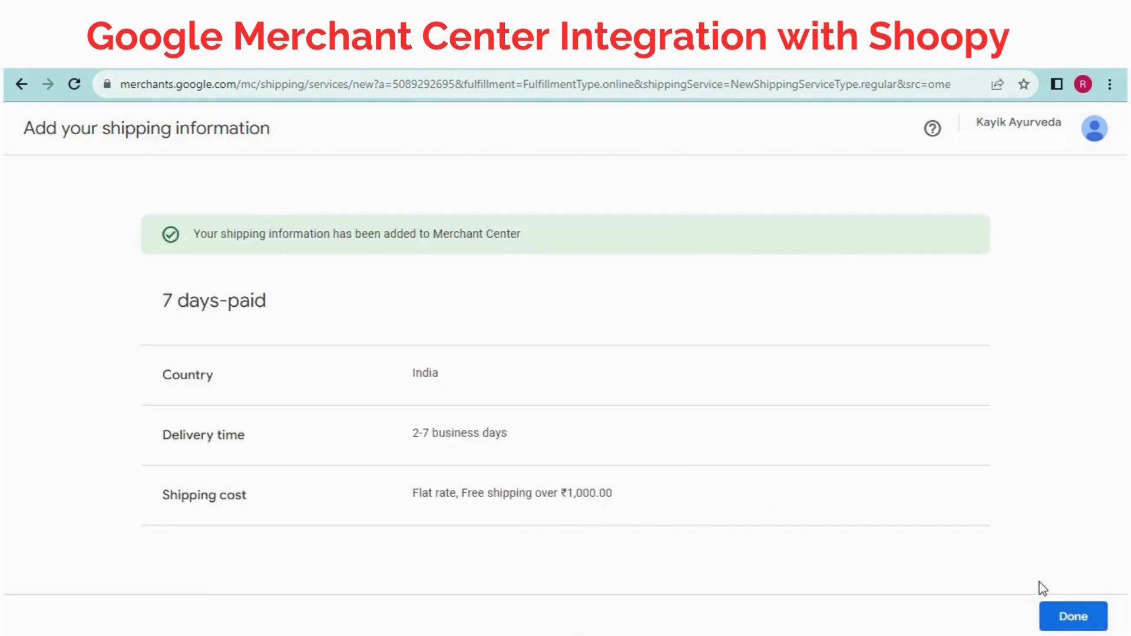
- Close the shipping summary and start 'Add your products' from the overview checklist
{"action": "left_click", "coordinate": [1073, 616]}
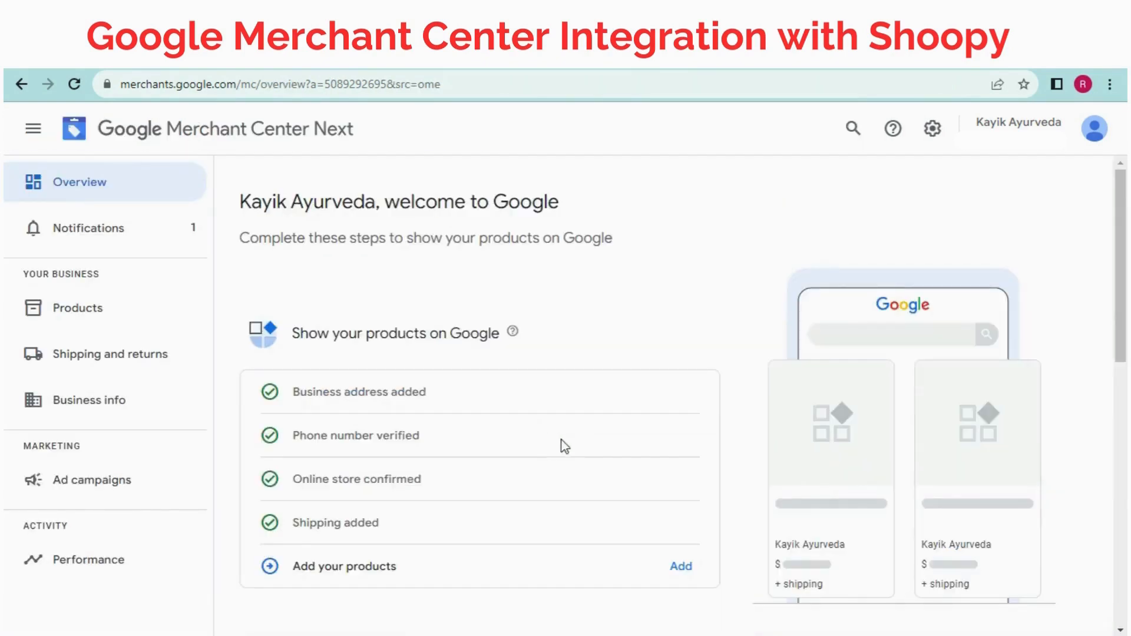
{"action": "scroll", "coordinate": [589, 448], "scroll_direction": "down", "scroll_amount": 3}
{"action": "scroll", "coordinate": [677, 427], "scroll_direction": "up", "scroll_amount": 3}
{"action": "scroll", "coordinate": [676, 429], "scroll_direction": "down", "scroll_amount": 3}
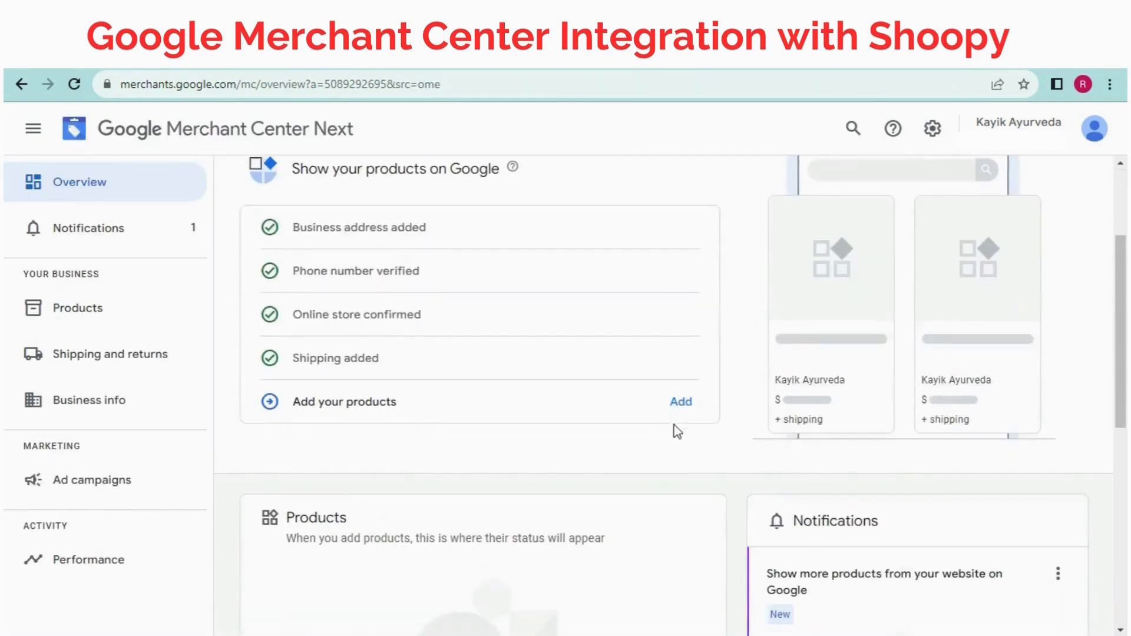
{"action": "left_click", "coordinate": [685, 402]}
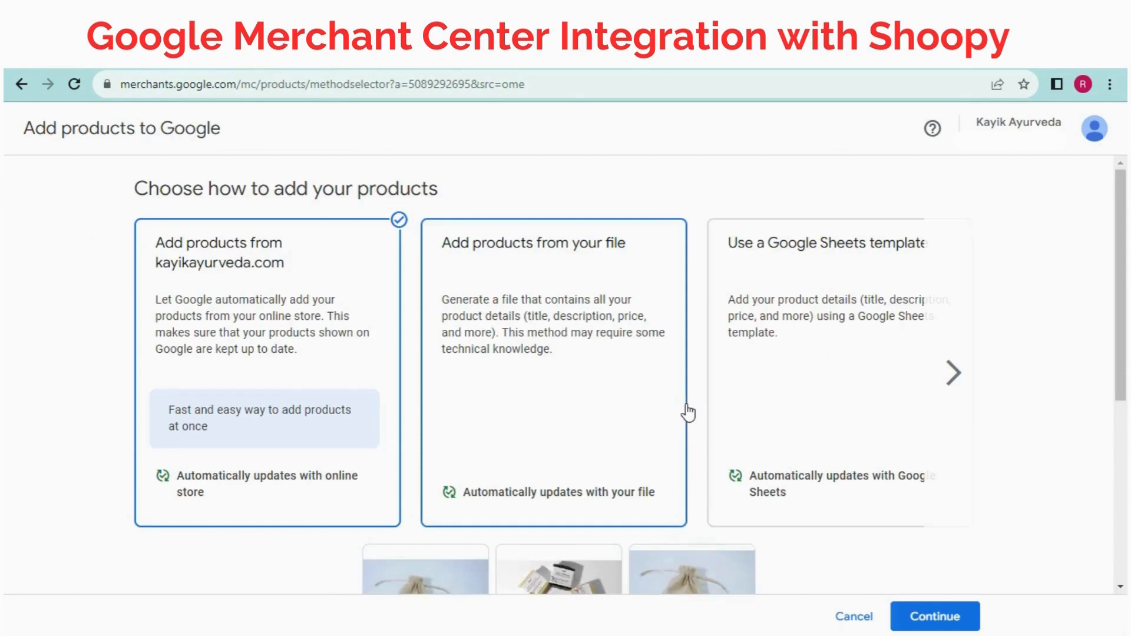
- Import the products from the kayikayurveda.com online store
{"action": "scroll", "coordinate": [640, 397], "scroll_direction": "down", "scroll_amount": 4}
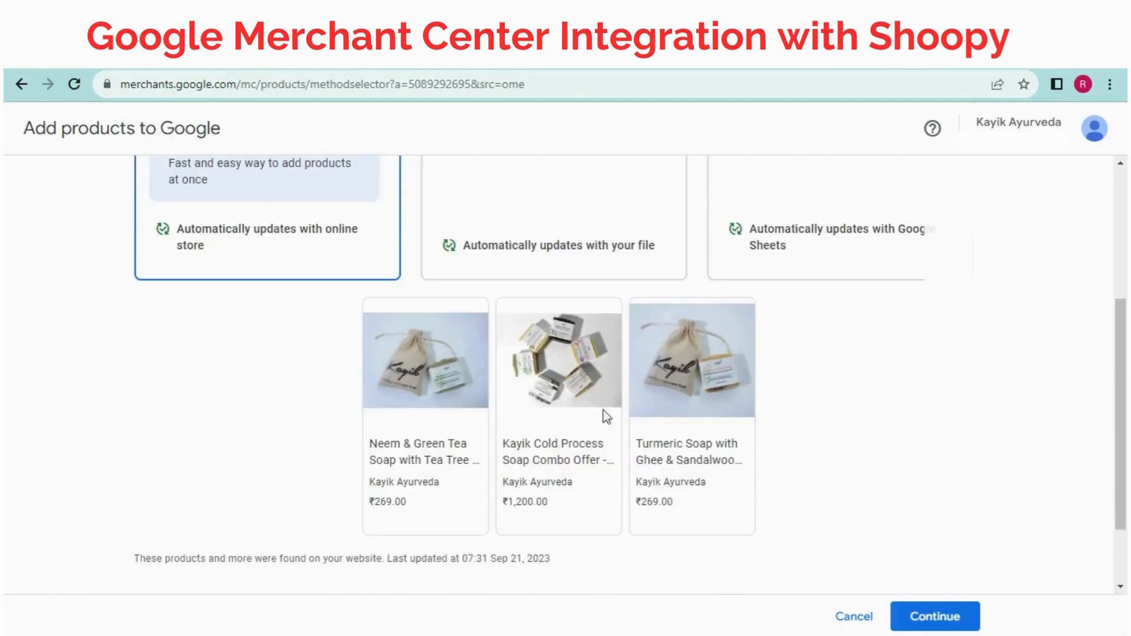
{"action": "scroll", "coordinate": [700, 441], "scroll_direction": "up", "scroll_amount": 4}
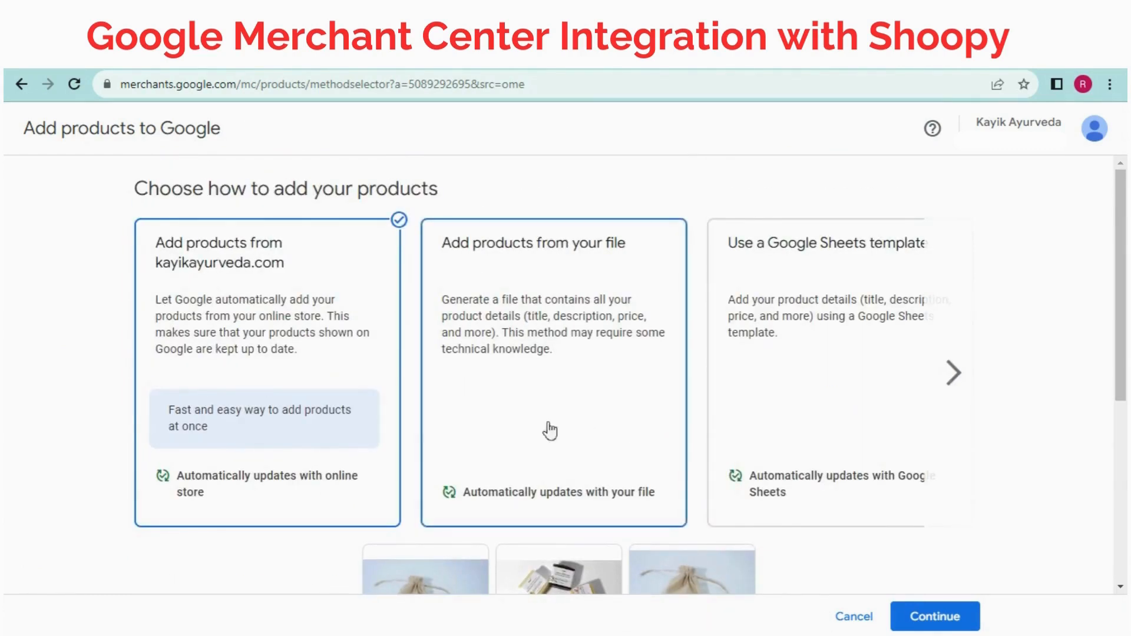
{"action": "left_click", "coordinate": [934, 614]}
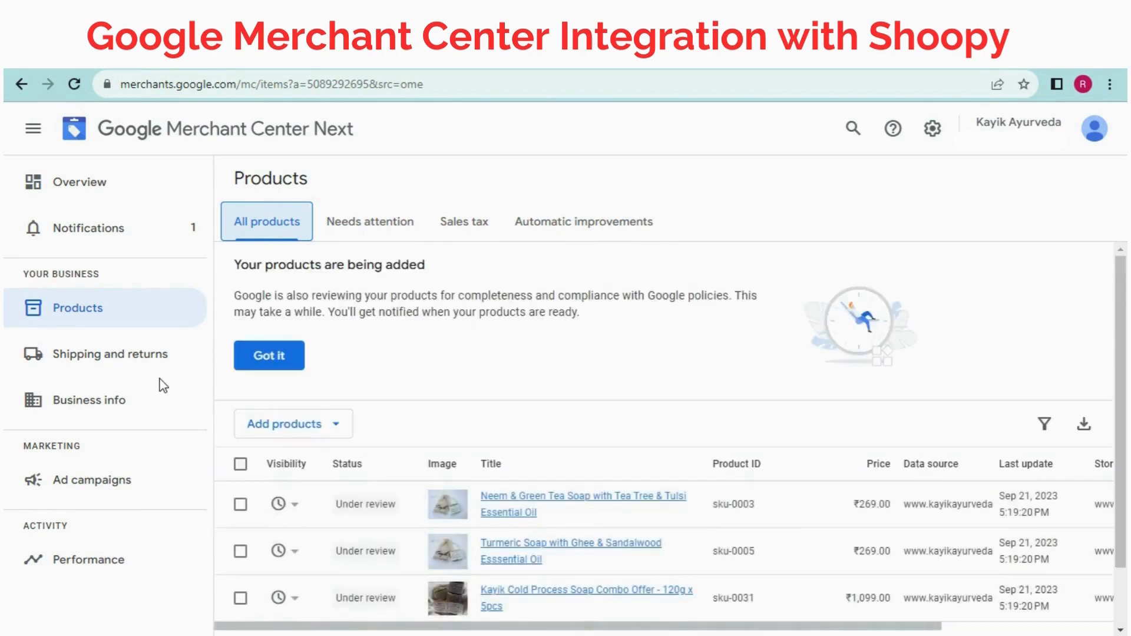
- Check the imported products' under-review visibility status and reload the Products page
{"action": "scroll", "coordinate": [617, 366], "scroll_direction": "down", "scroll_amount": 2}
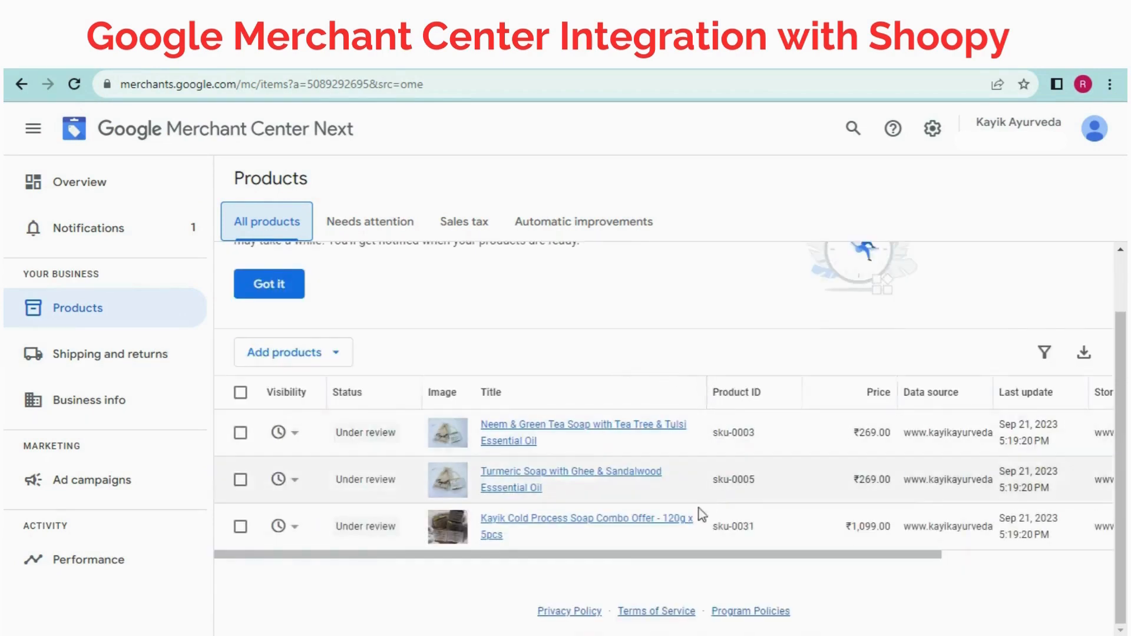
{"action": "mouse_move", "coordinate": [643, 554]}
{"action": "left_mouse_down"}
{"action": "mouse_move", "coordinate": [829, 538]}
{"action": "mouse_move", "coordinate": [660, 557]}
{"action": "left_mouse_up"}
{"action": "left_click", "coordinate": [292, 437]}
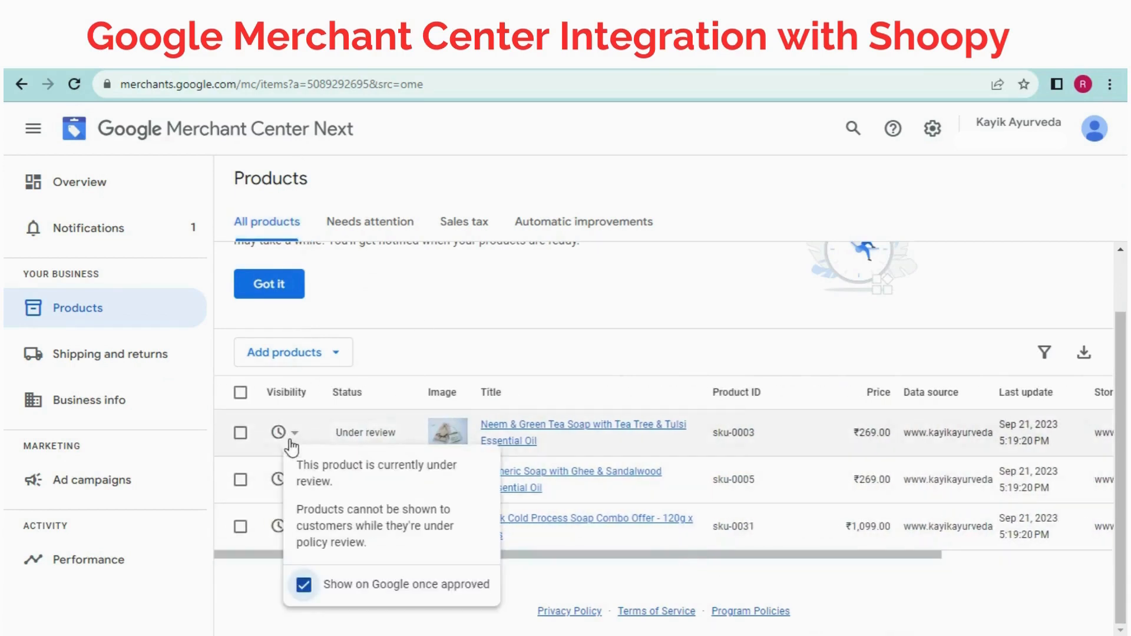
{"action": "left_click", "coordinate": [516, 270]}
{"action": "left_click", "coordinate": [513, 84]}
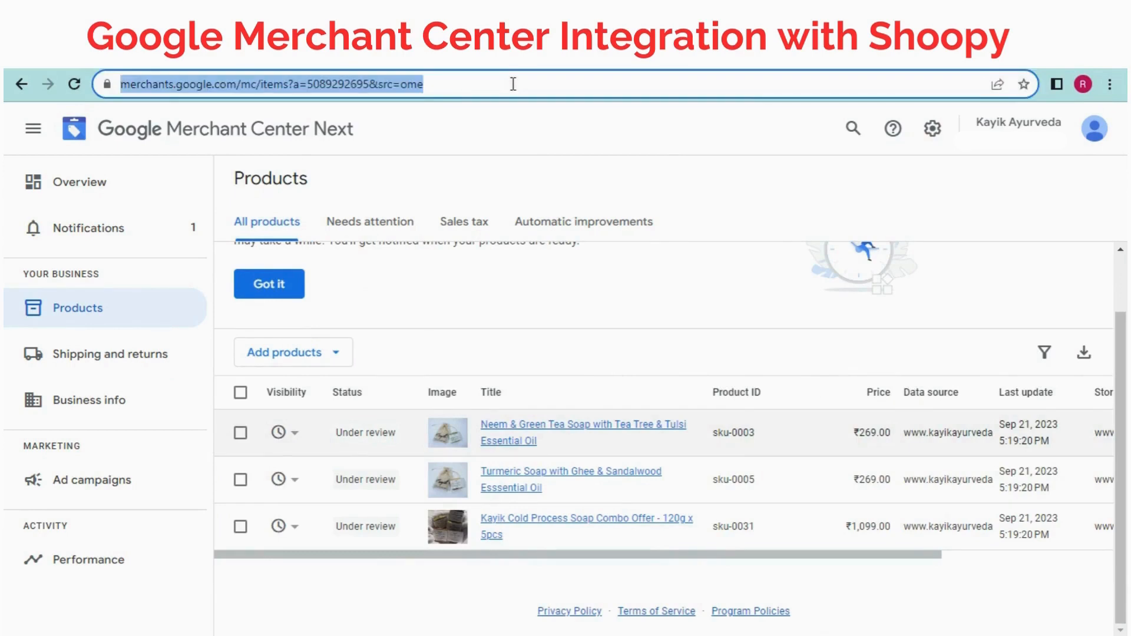
{"action": "key", "text": "Return"}
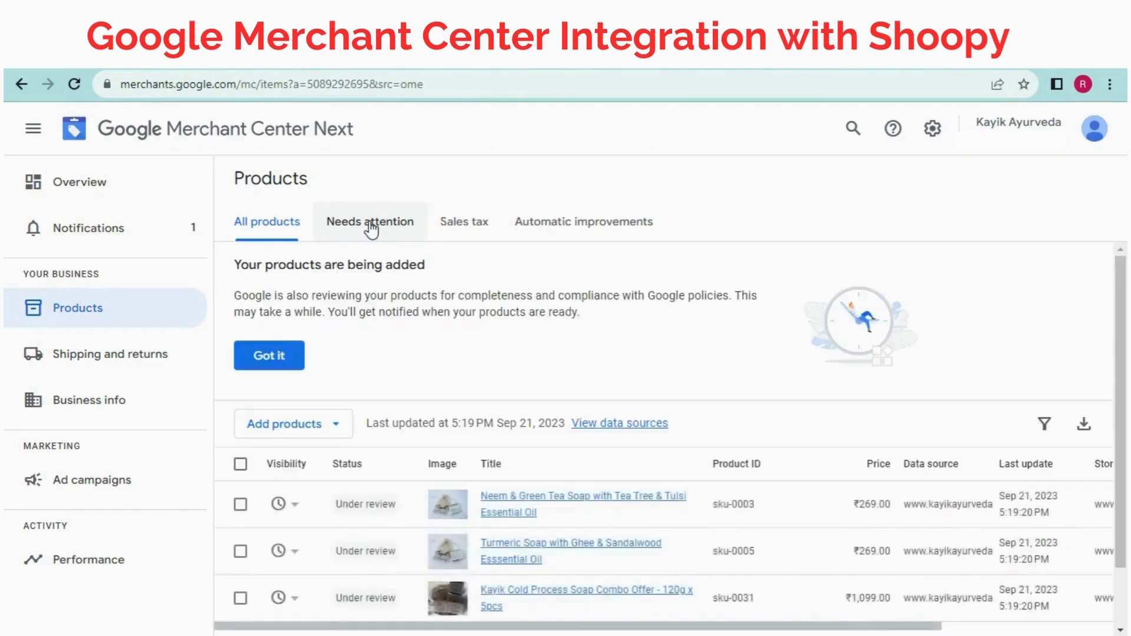
- Copy the Product Feed URL from Shoopy's GMC app configuration page
{"action": "scroll", "coordinate": [428, 347], "scroll_direction": "down", "scroll_amount": 2}
{"action": "scroll", "coordinate": [311, 301], "scroll_direction": "up", "scroll_amount": 2}
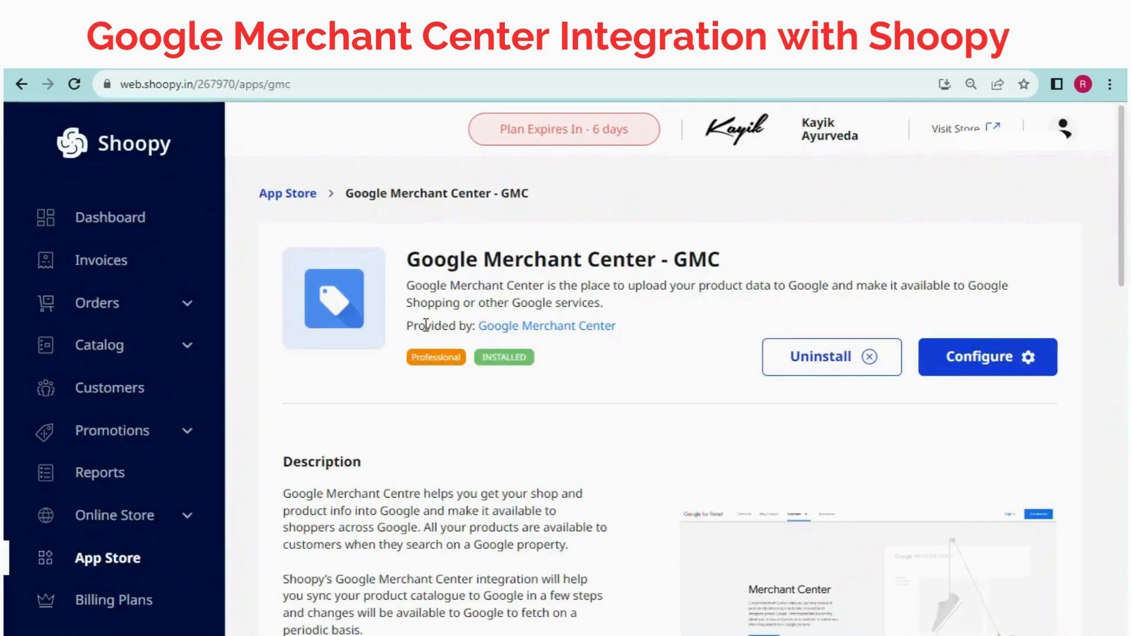
{"action": "left_click", "coordinate": [1020, 358]}
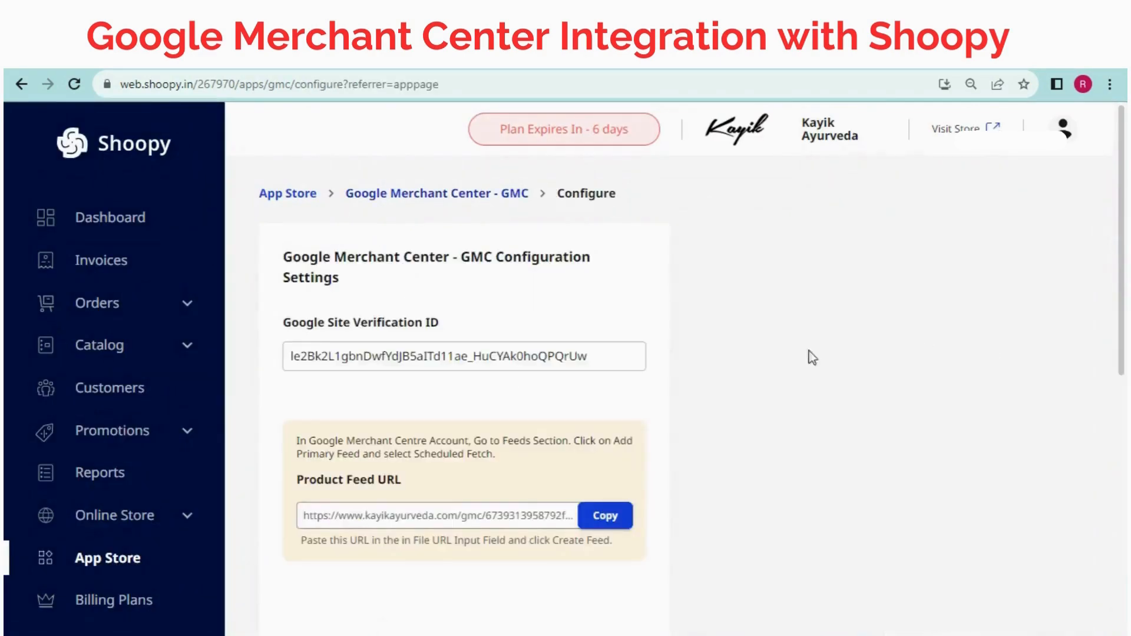
{"action": "left_click", "coordinate": [605, 519]}
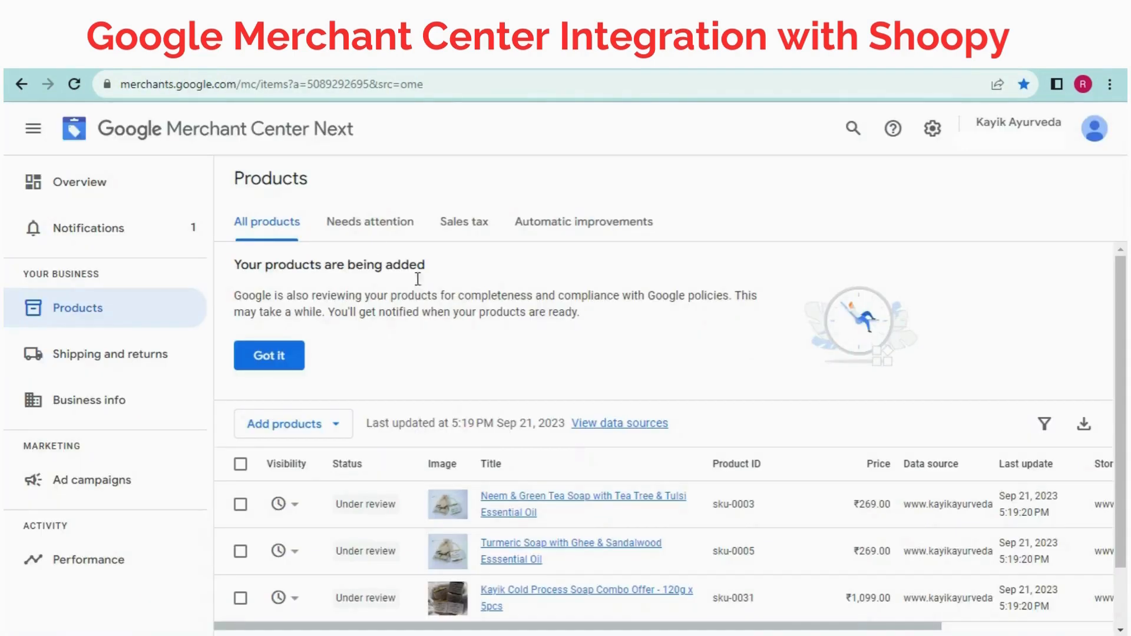
- Create a file-based data source from the pasted Shoopy .xml product feed URL
{"action": "scroll", "coordinate": [530, 427], "scroll_direction": "down", "scroll_amount": 2}
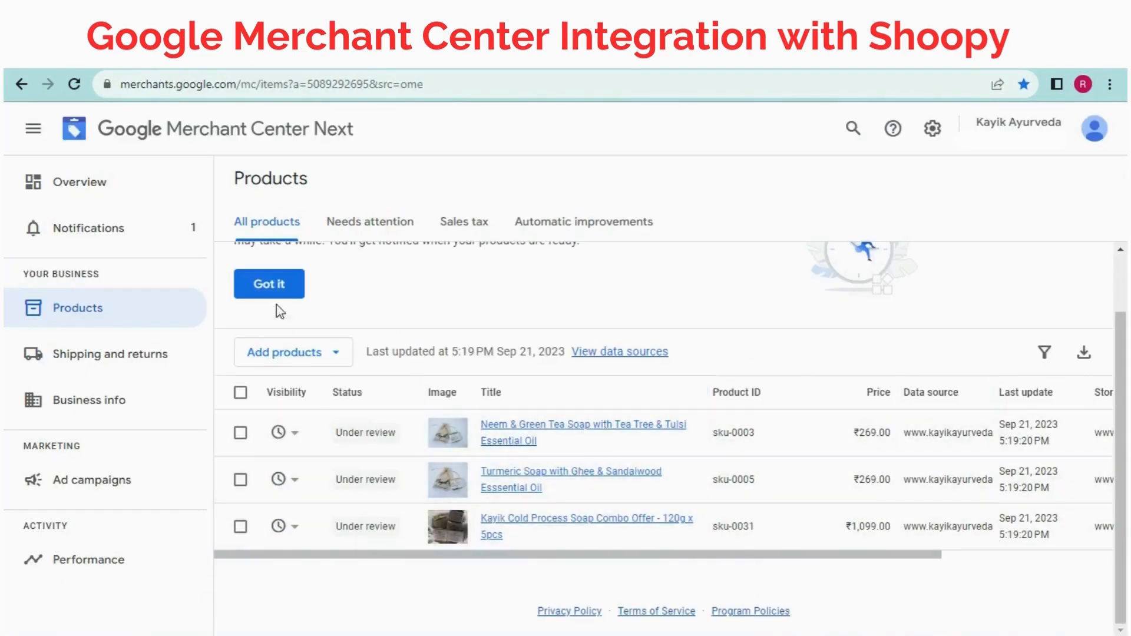
{"action": "left_click", "coordinate": [608, 353]}
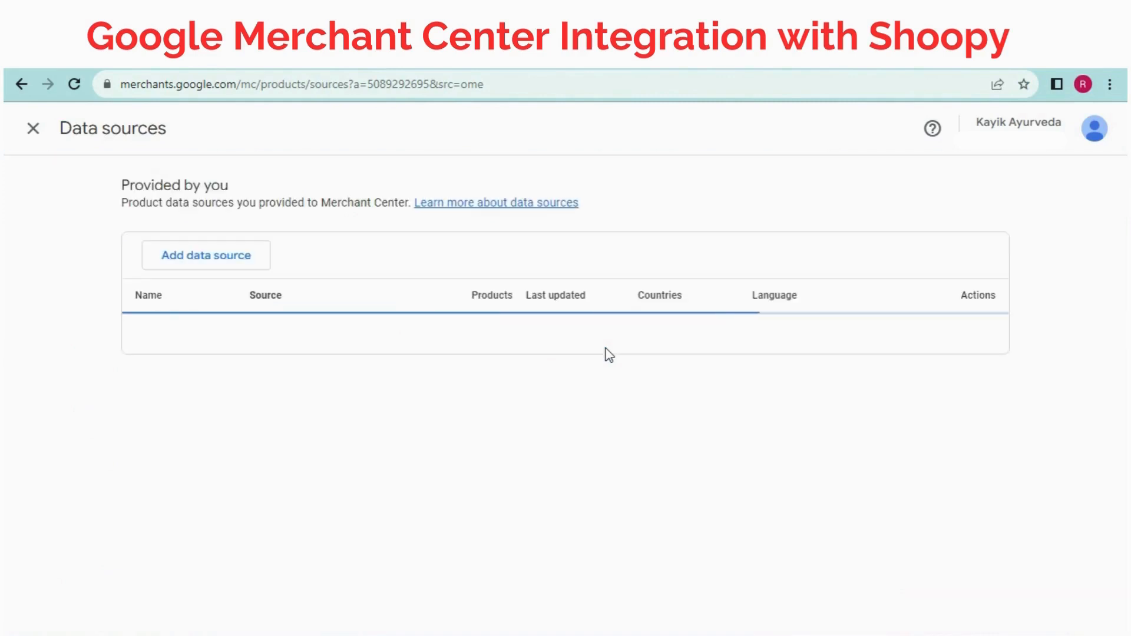
{"action": "left_click", "coordinate": [223, 264]}
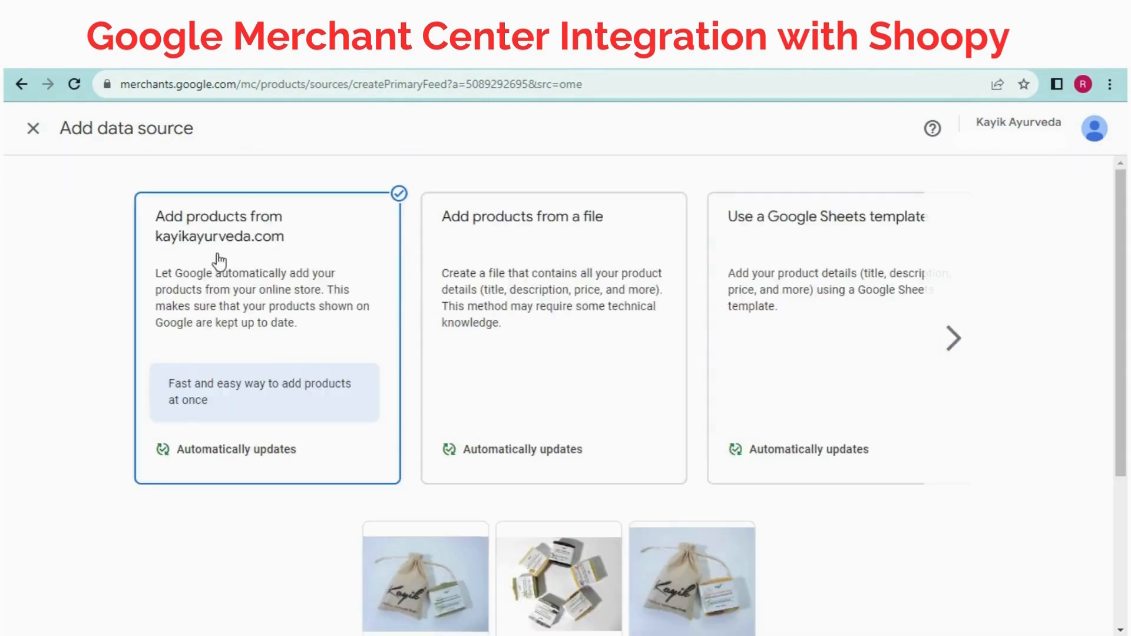
{"action": "left_click", "coordinate": [532, 328]}
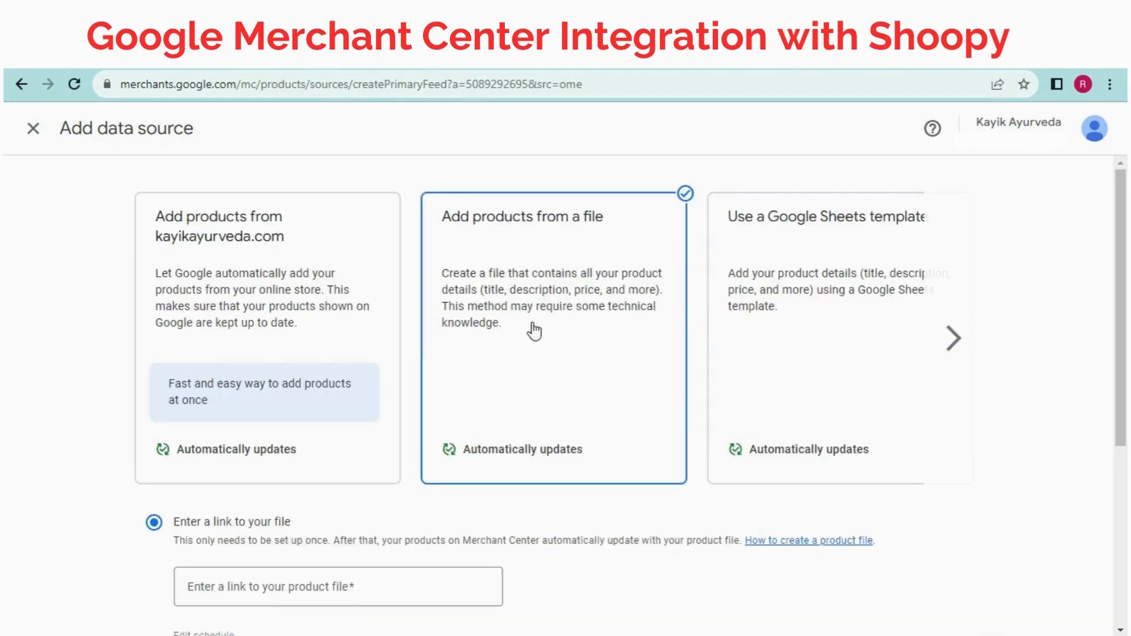
{"action": "left_click", "coordinate": [347, 282]}
{"action": "right_click", "coordinate": [334, 276]}
{"action": "left_click", "coordinate": [412, 387]}
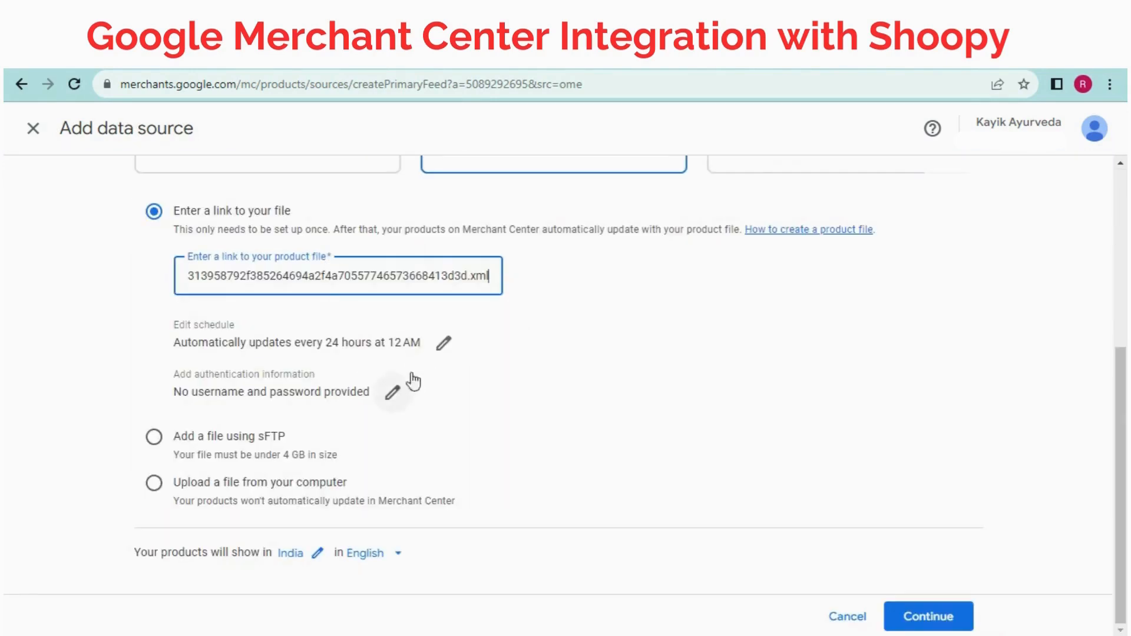
{"action": "left_click", "coordinate": [625, 419]}
{"action": "left_click", "coordinate": [926, 616]}
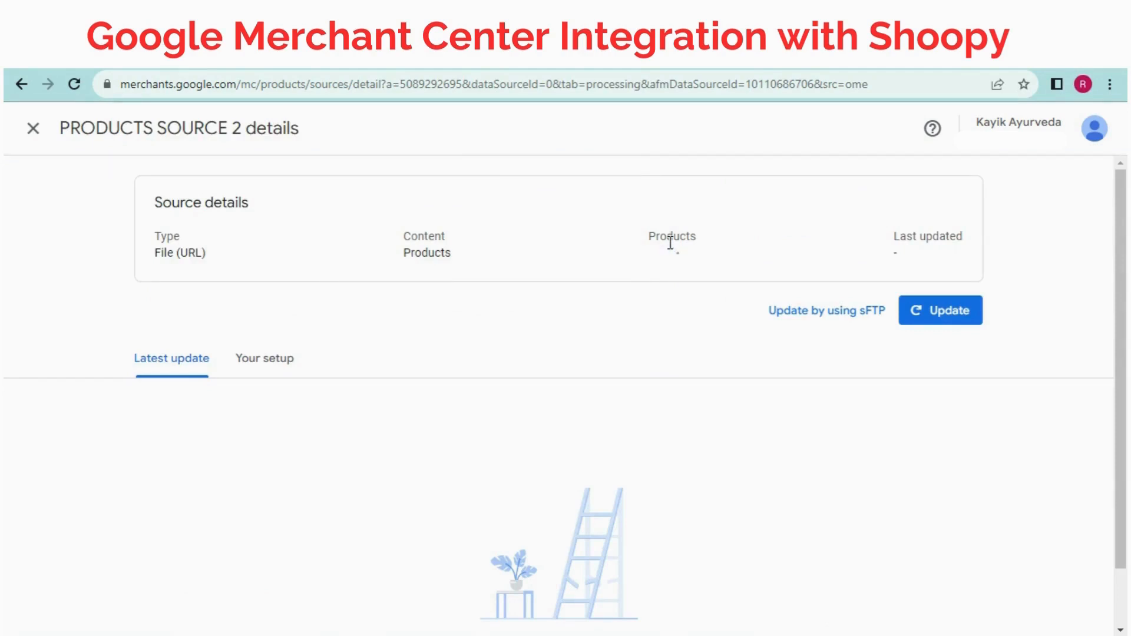
- Reload the PRODUCTS SOURCE 2 details and use Update to refetch its product file
{"action": "left_click", "coordinate": [74, 84]}
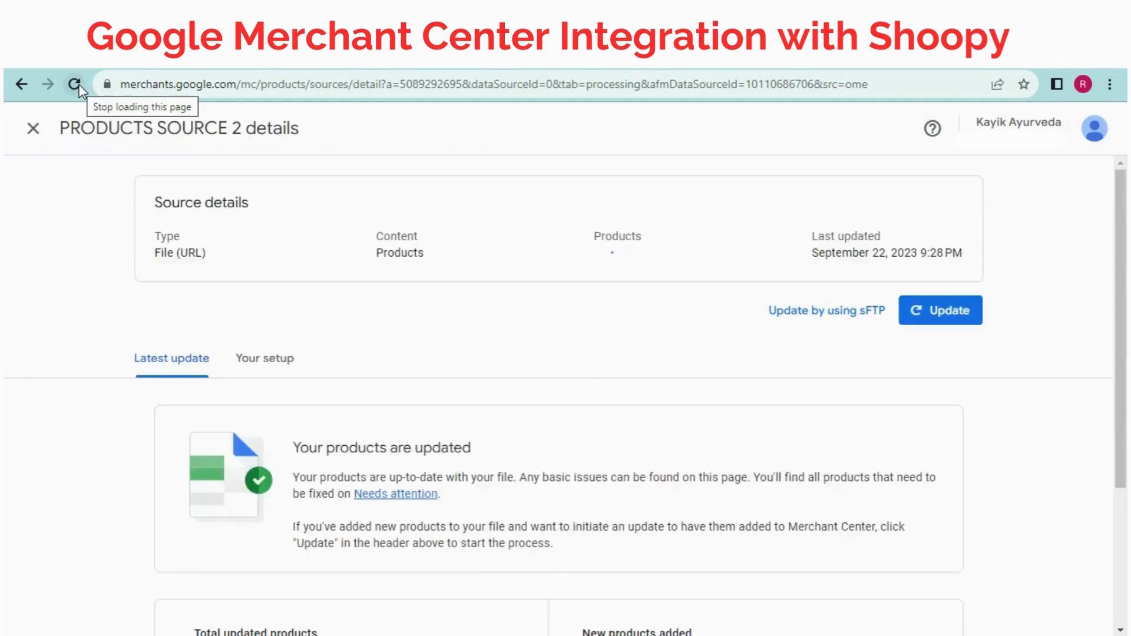
{"action": "scroll", "coordinate": [456, 396], "scroll_direction": "down", "scroll_amount": 3}
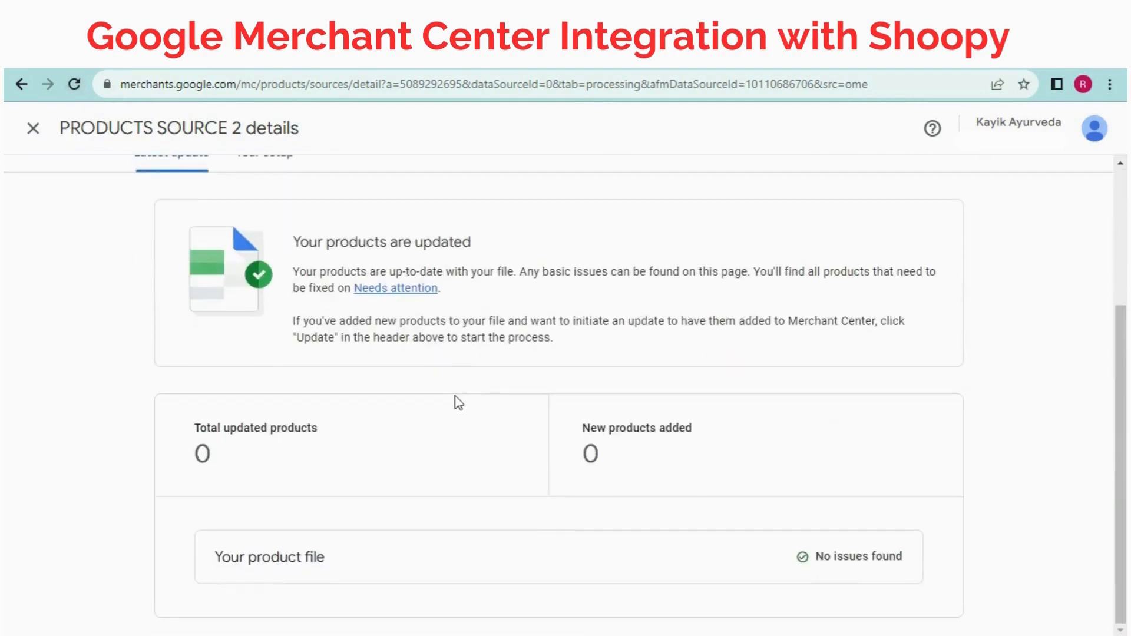
{"action": "scroll", "coordinate": [458, 402], "scroll_direction": "up", "scroll_amount": 3}
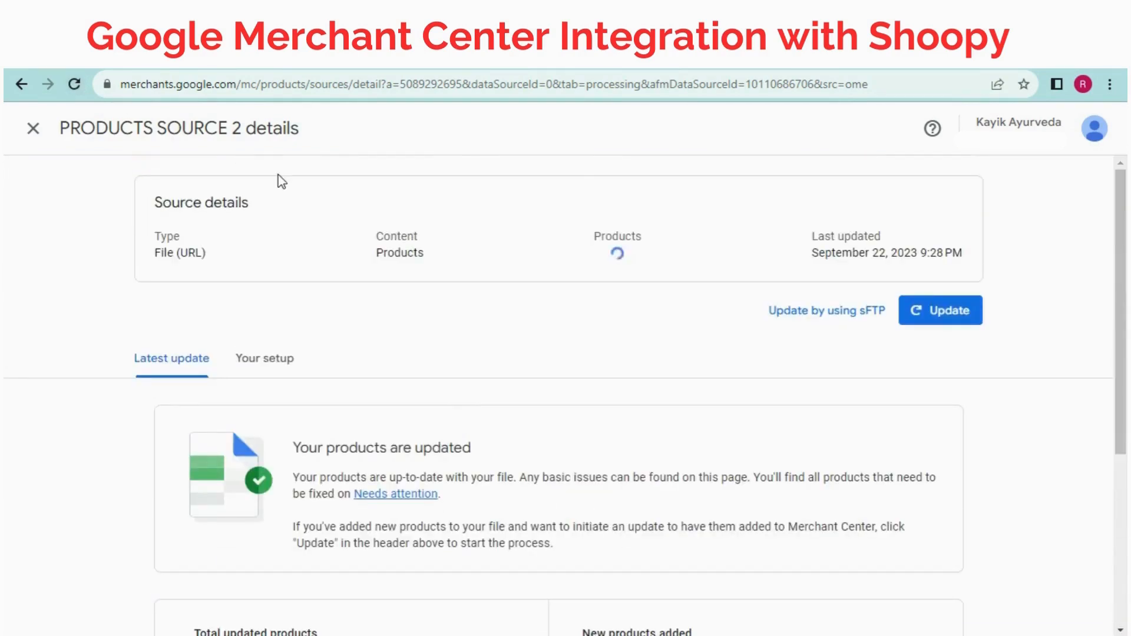
{"action": "left_click", "coordinate": [935, 318]}
- Duplicate the browser tab and go back twice to the Data sources list
{"action": "right_click", "coordinate": [208, 17]}
{"action": "left_click", "coordinate": [245, 154]}
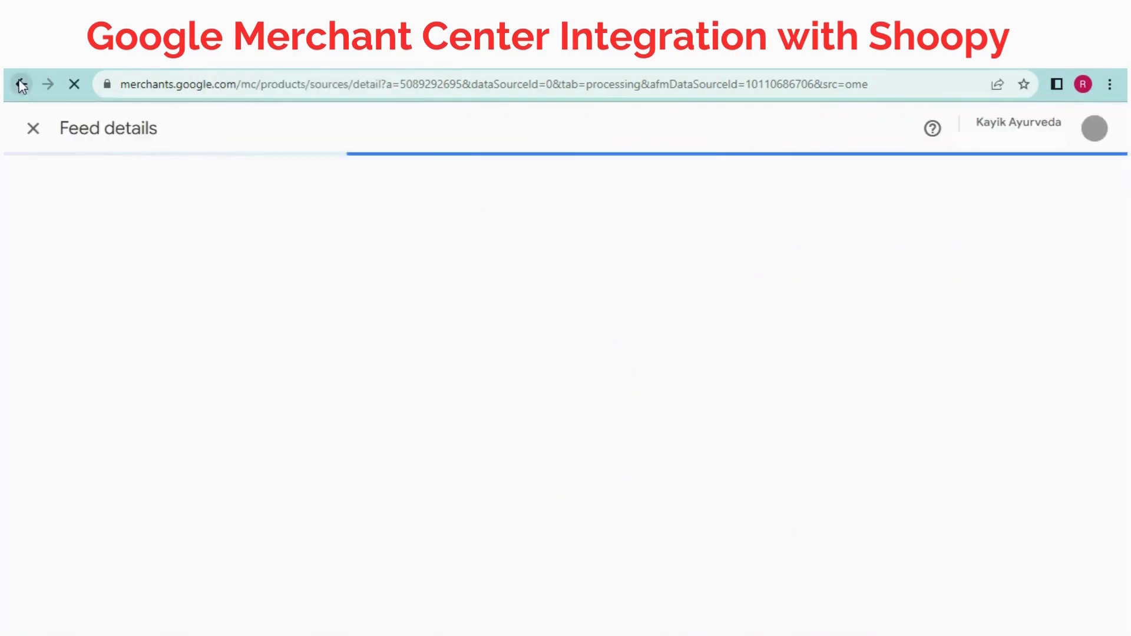
{"action": "left_click", "coordinate": [22, 84]}
{"action": "left_click", "coordinate": [22, 85]}
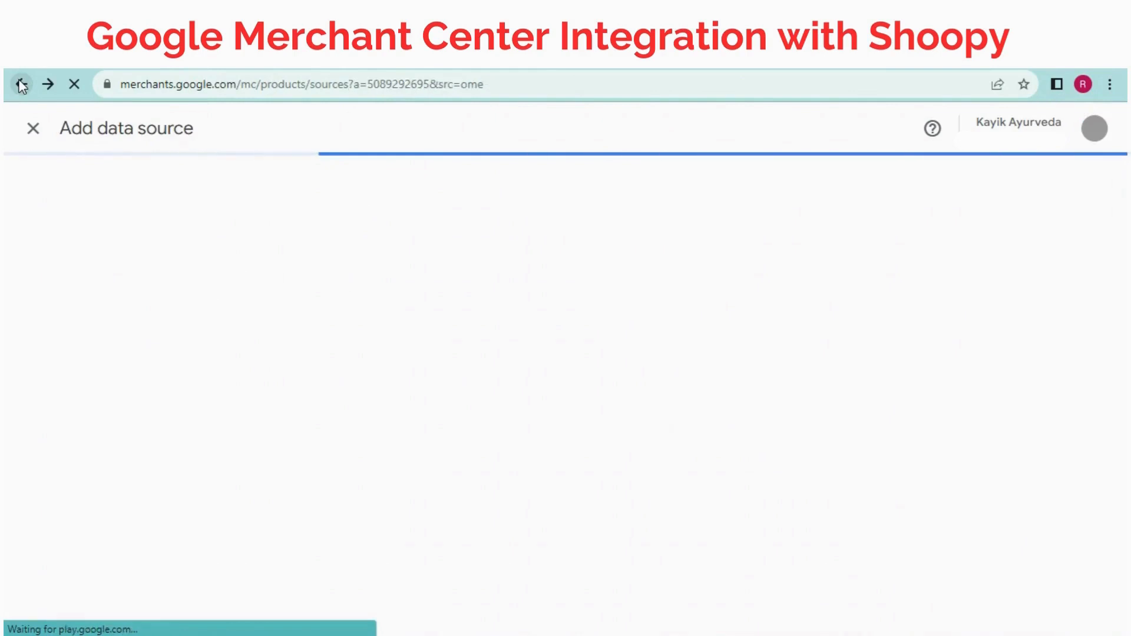
- Close Data sources and scroll through the All products list
{"action": "left_click", "coordinate": [42, 139]}
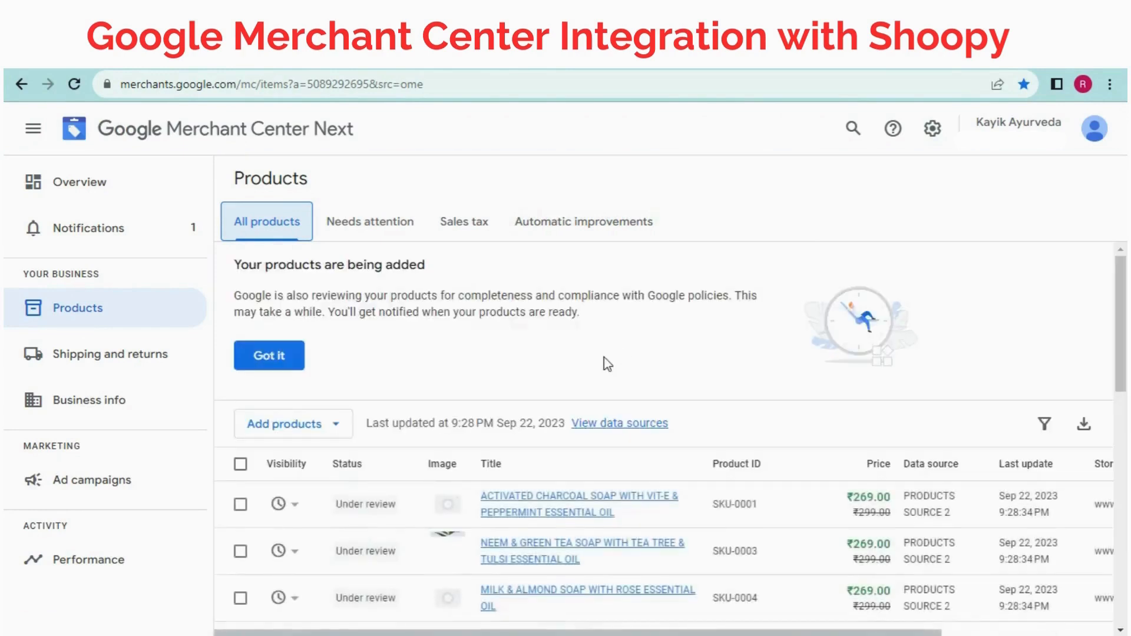
{"action": "scroll", "coordinate": [607, 362], "scroll_direction": "down", "scroll_amount": 5}
{"action": "scroll", "coordinate": [489, 404], "scroll_direction": "down", "scroll_amount": 5}
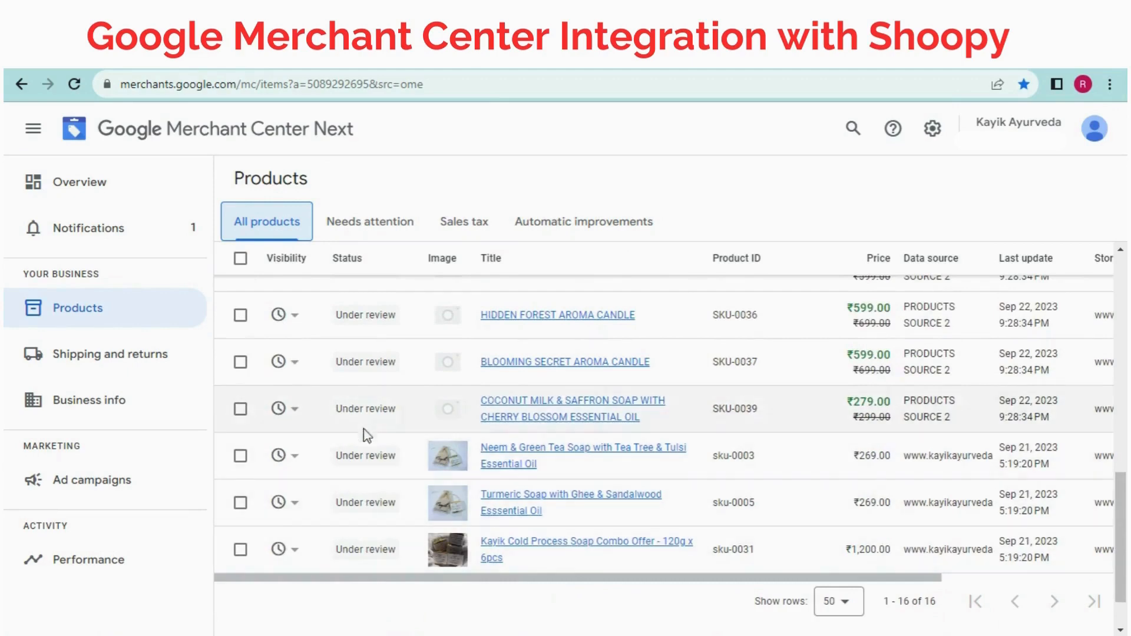
{"action": "scroll", "coordinate": [366, 376], "scroll_direction": "up", "scroll_amount": 10}
- Select all 16 products, clear the selection, and scroll across the product table
{"action": "left_click", "coordinate": [240, 463]}
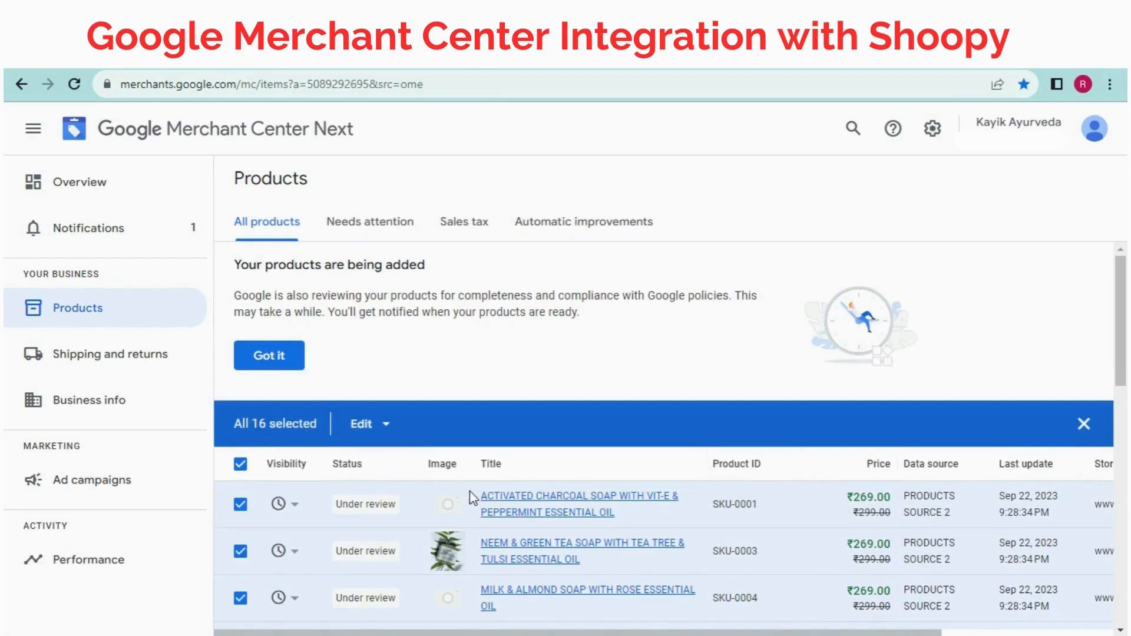
{"action": "scroll", "coordinate": [470, 493], "scroll_direction": "down", "scroll_amount": 3}
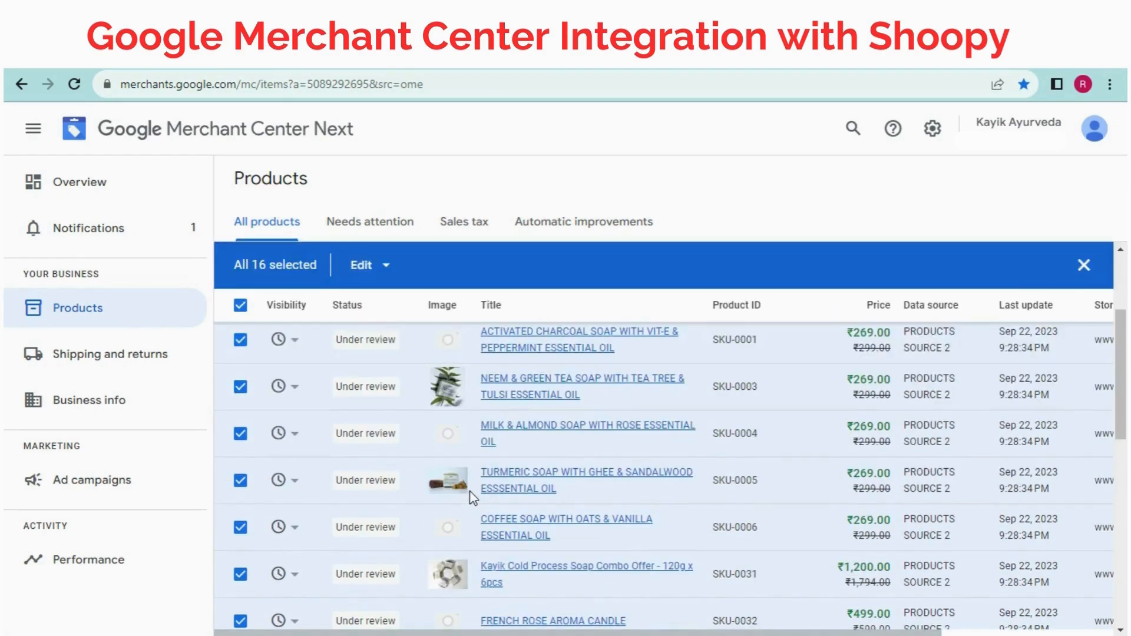
{"action": "scroll", "coordinate": [471, 492], "scroll_direction": "down", "scroll_amount": 8}
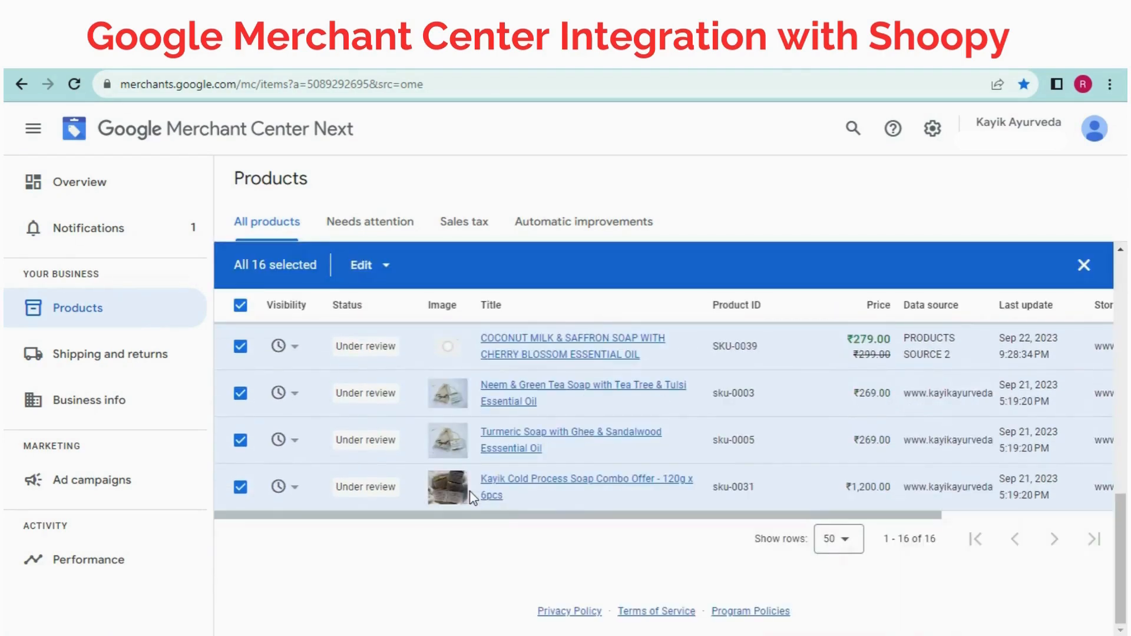
{"action": "scroll", "coordinate": [458, 461], "scroll_direction": "up", "scroll_amount": 10}
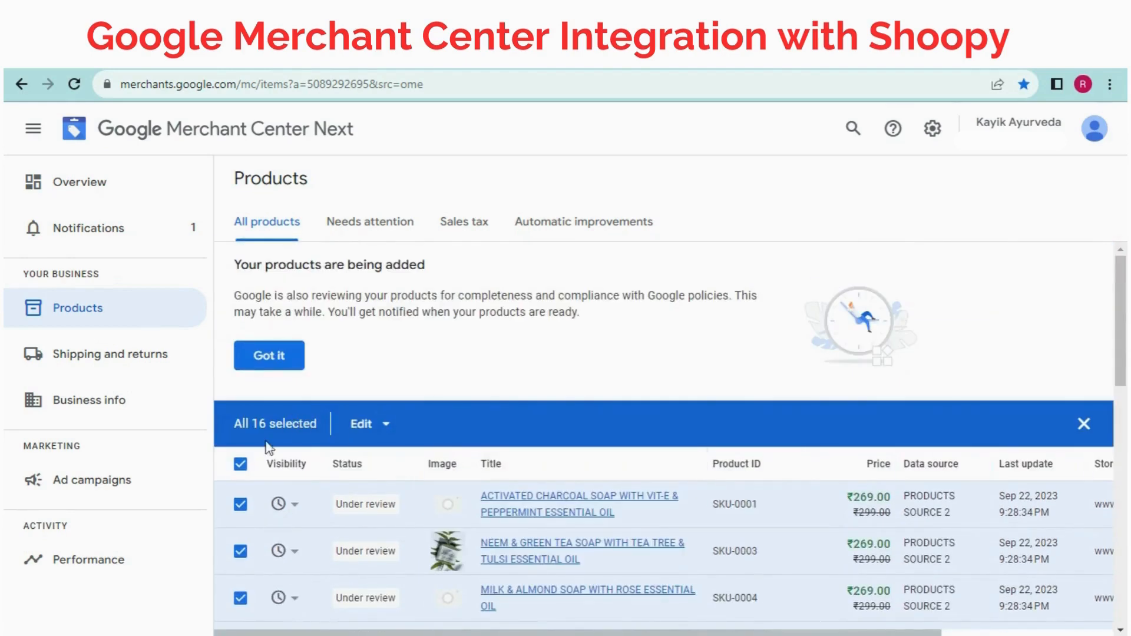
{"action": "left_click", "coordinate": [240, 464]}
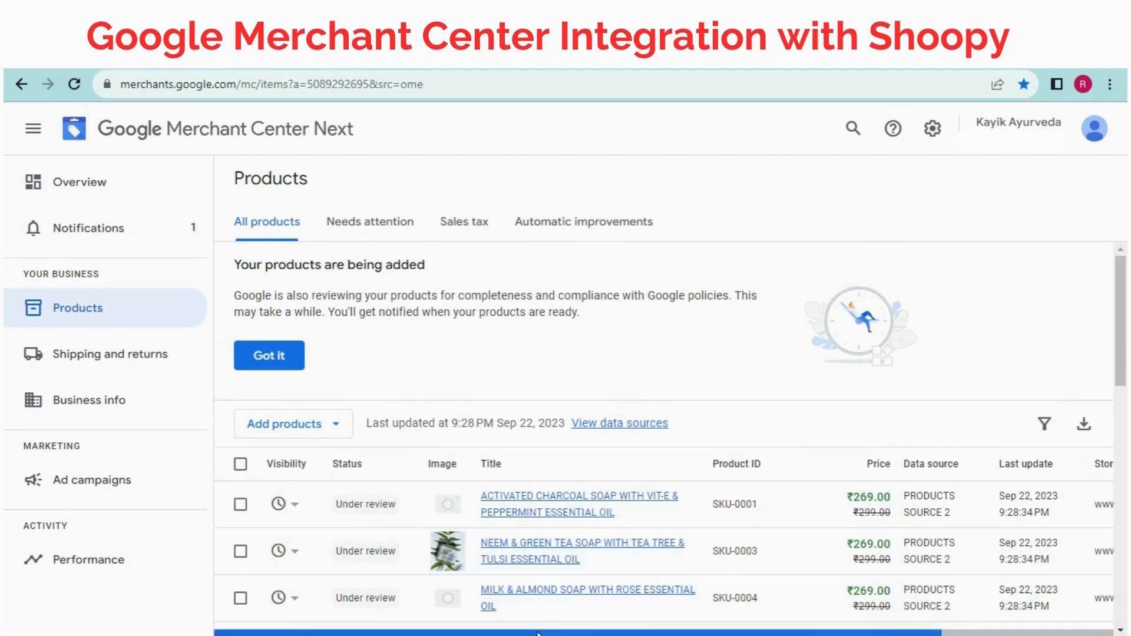
{"action": "left_click_drag", "start_coordinate": [565, 633], "coordinate": [609, 631]}
{"action": "scroll", "coordinate": [683, 580], "scroll_direction": "down", "scroll_amount": 2}
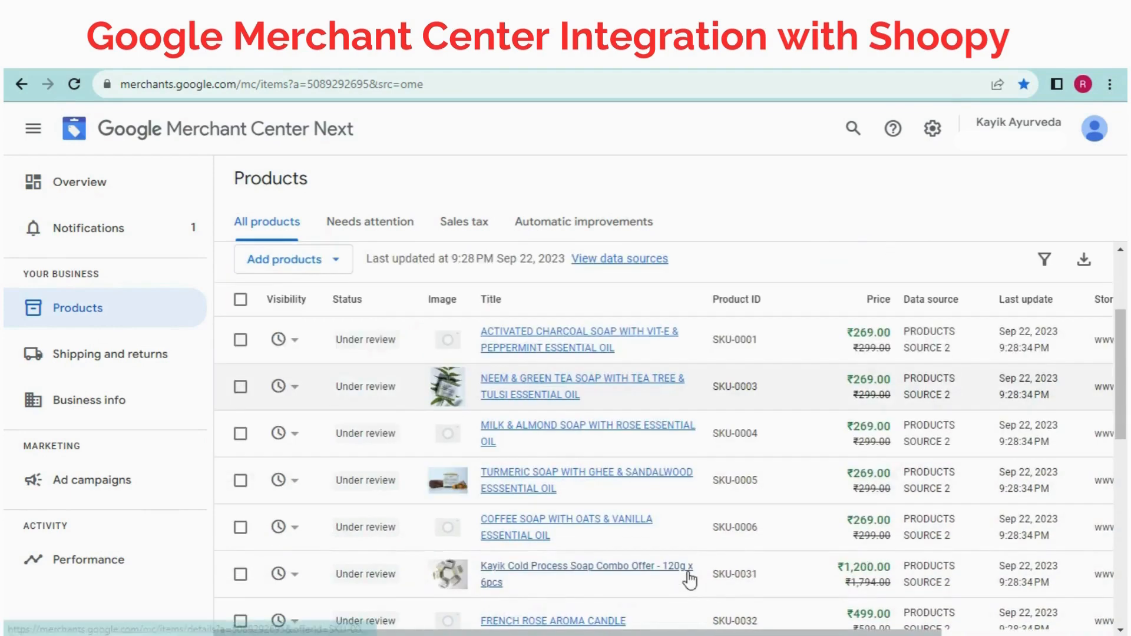
{"action": "scroll", "coordinate": [689, 581], "scroll_direction": "down", "scroll_amount": 4}
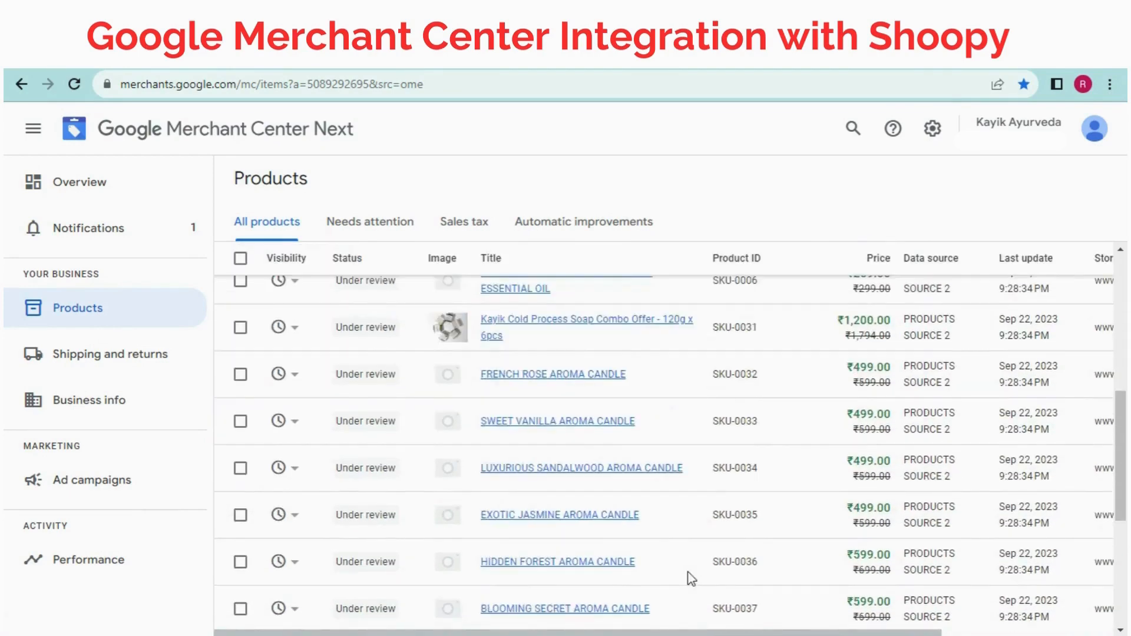
{"action": "scroll", "coordinate": [691, 579], "scroll_direction": "down", "scroll_amount": 4}
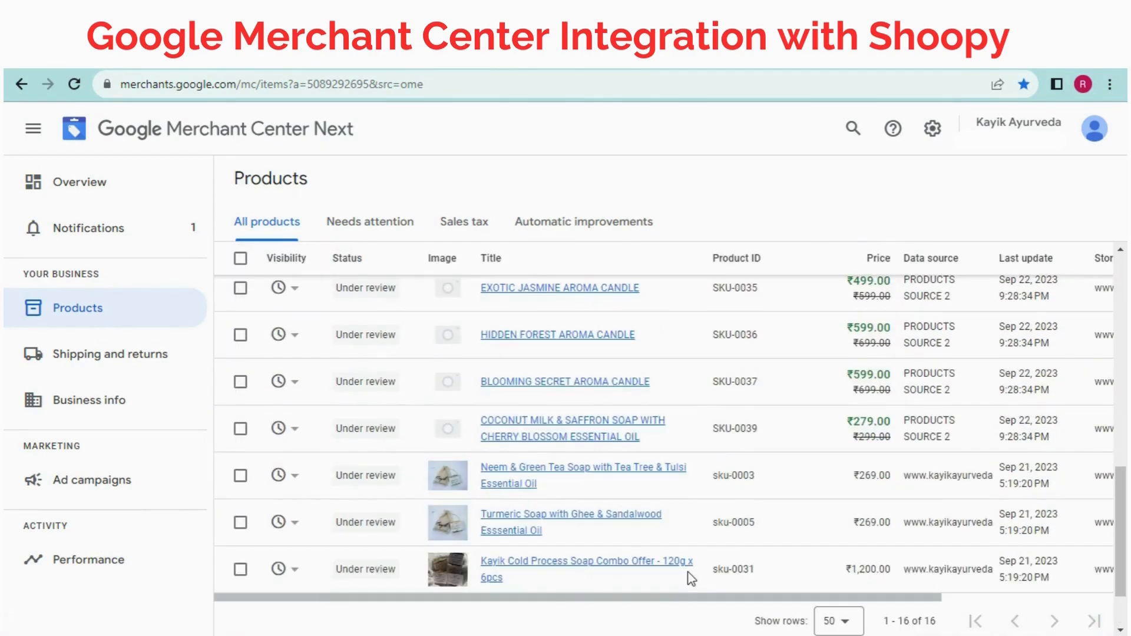
{"action": "scroll", "coordinate": [690, 580], "scroll_direction": "up", "scroll_amount": 10}
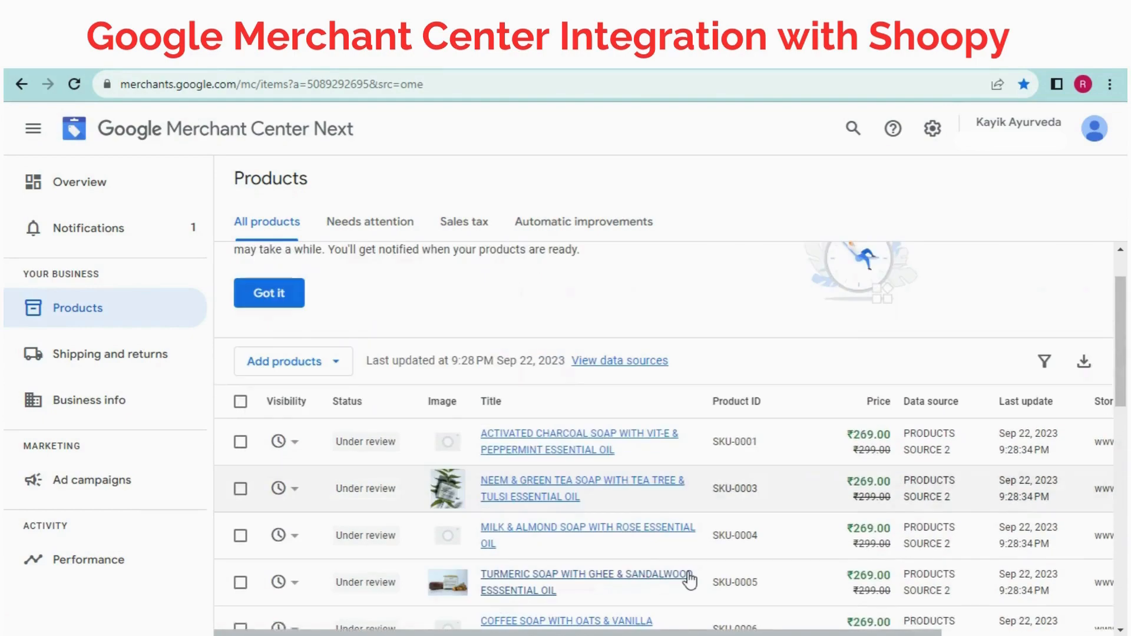